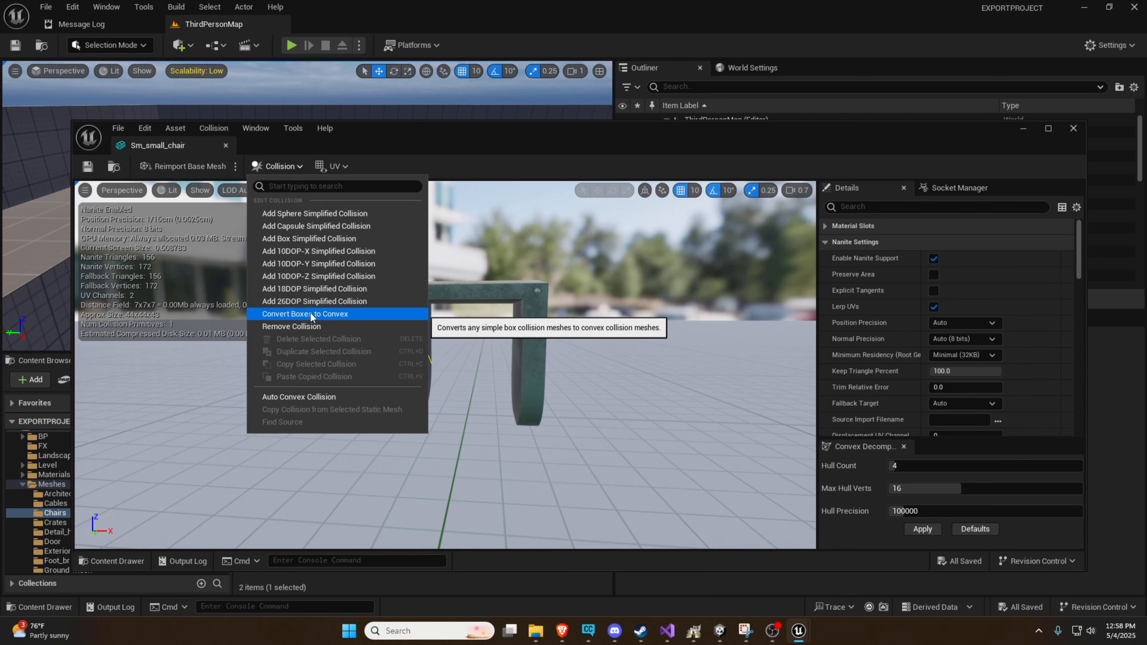
Display the simple collision of Sm_small_chair and examine its outline around the chair from several sides
{"action": "left_click", "coordinate": [199, 190]}
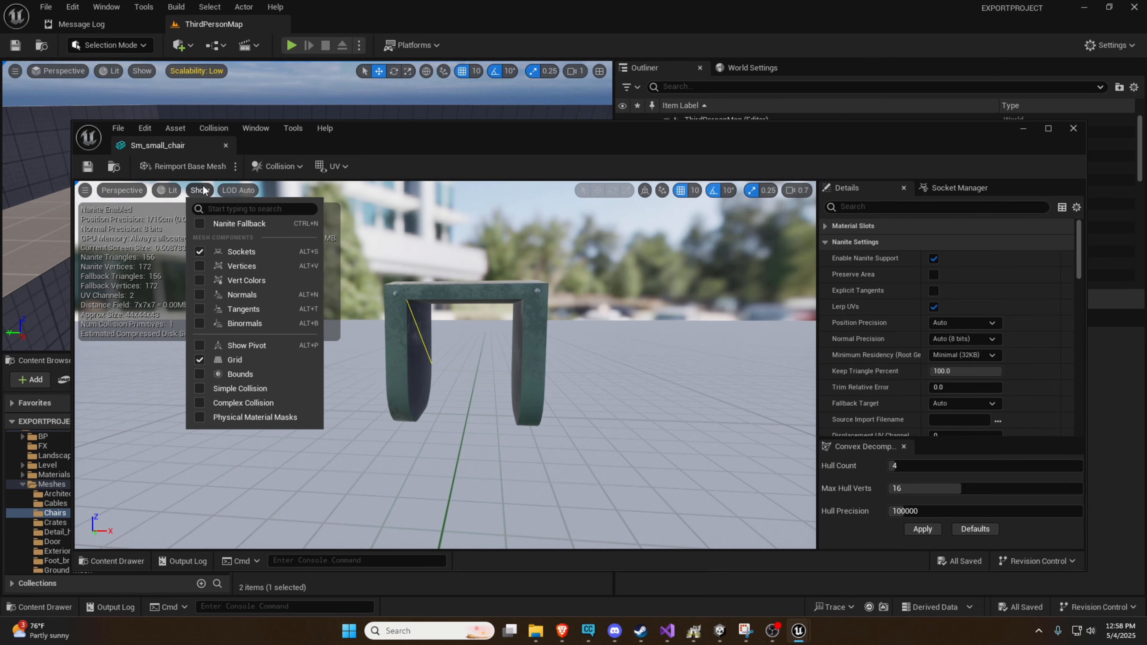
{"action": "left_click", "coordinate": [217, 387]}
{"action": "right_click_drag", "start_coordinate": [217, 387], "coordinate": [582, 416]}
{"action": "key", "text": "a"}
{"action": "key", "text": "d"}
{"action": "key", "text": "s"}
{"action": "key", "text": "w"}
{"action": "right_click_drag", "start_coordinate": [459, 353], "coordinate": [463, 321]}
{"action": "key", "text": "s"}
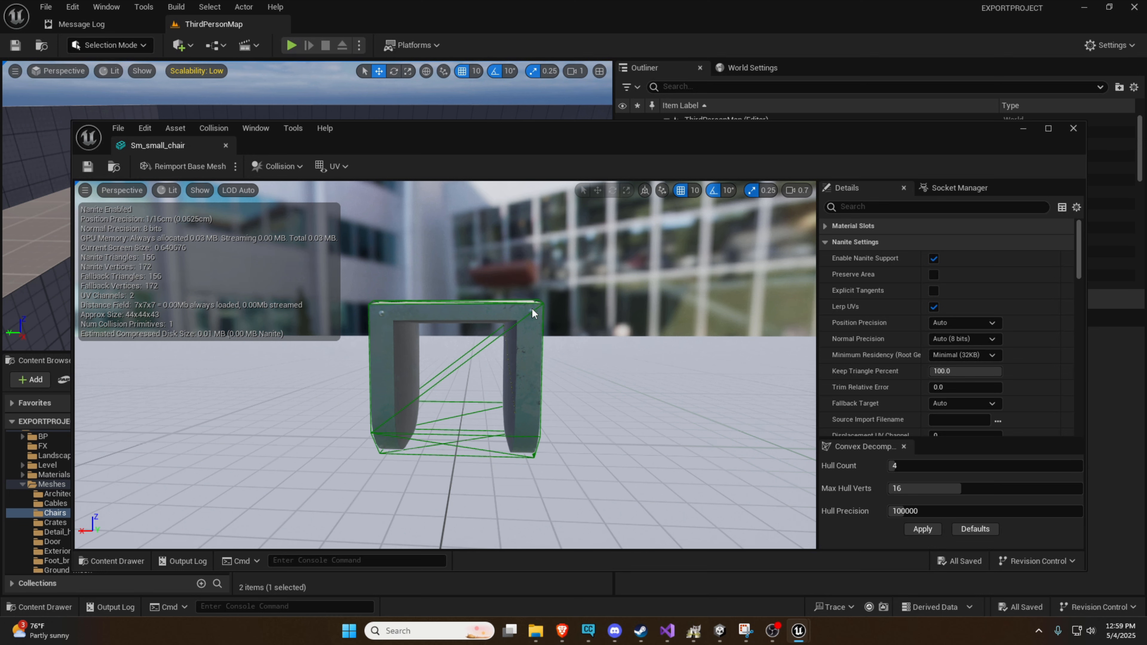
Hide the chair's simple collision and display its complex collision instead
{"action": "left_click", "coordinate": [290, 164]}
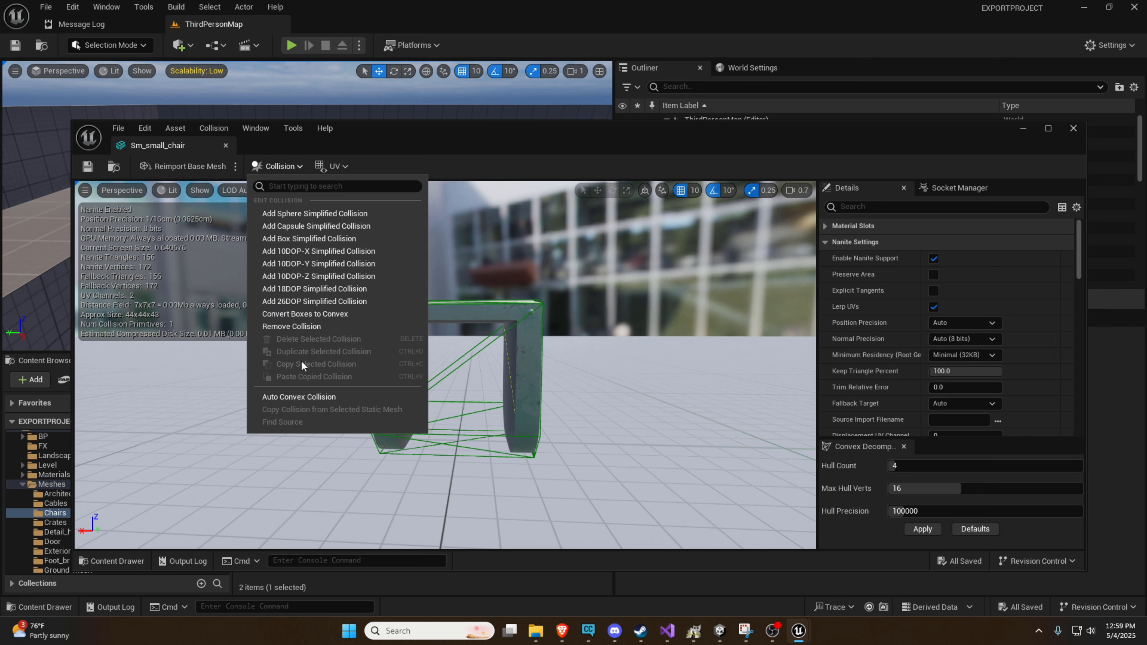
{"action": "left_click", "coordinate": [241, 176]}
{"action": "left_click", "coordinate": [200, 190]}
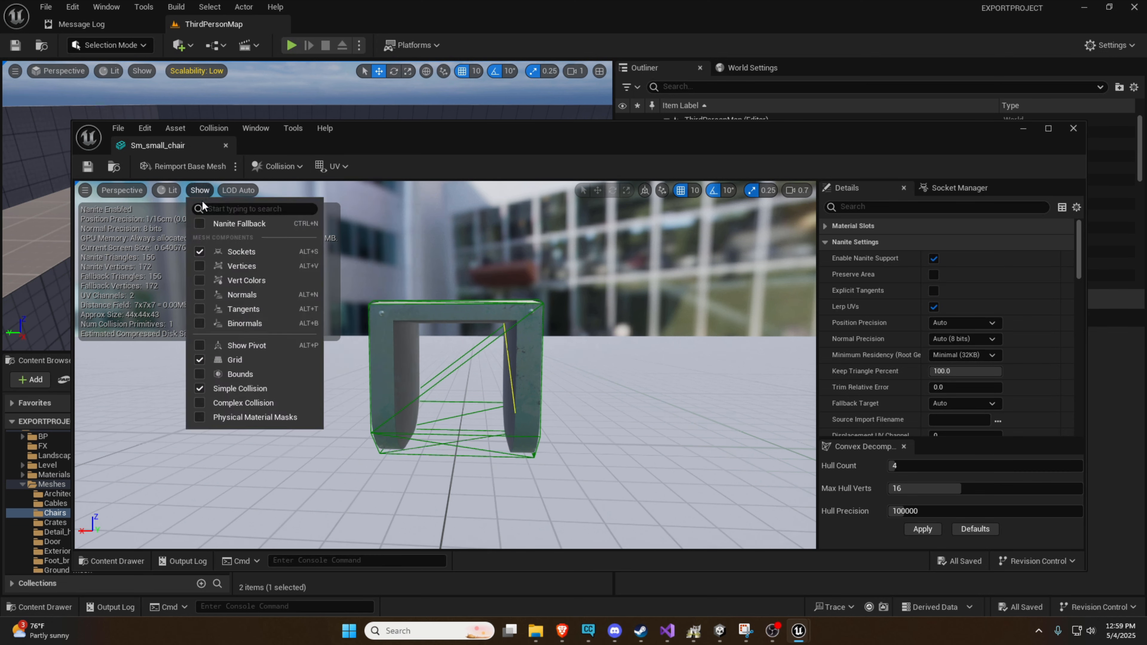
{"action": "left_click", "coordinate": [239, 394]}
{"action": "left_click", "coordinate": [199, 190]}
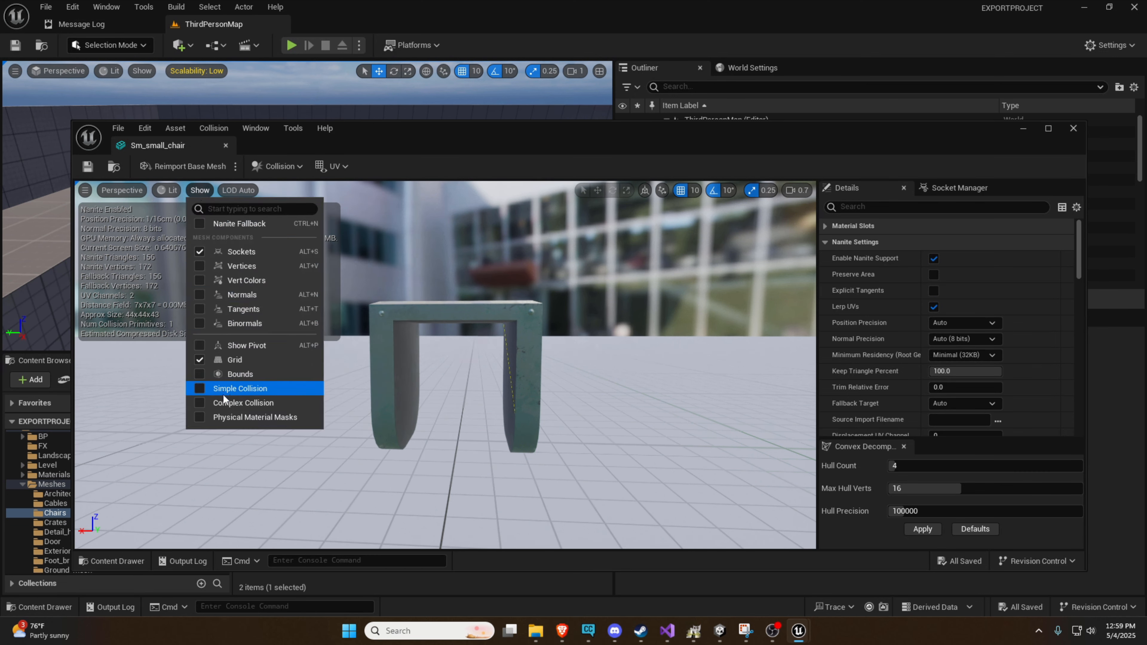
{"action": "left_click", "coordinate": [224, 403]}
Examine the chair's complex collision wireframe from both sides and from different heights
{"action": "key", "text": "d"}
{"action": "mouse_move", "coordinate": [358, 386]}
{"action": "right_mouse_down"}
{"action": "mouse_move", "coordinate": [194, 386]}
{"action": "mouse_move", "coordinate": [339, 387]}
{"action": "right_mouse_up"}
{"action": "key", "text": "a"}
{"action": "key", "text": "d"}
{"action": "key", "text": "a"}
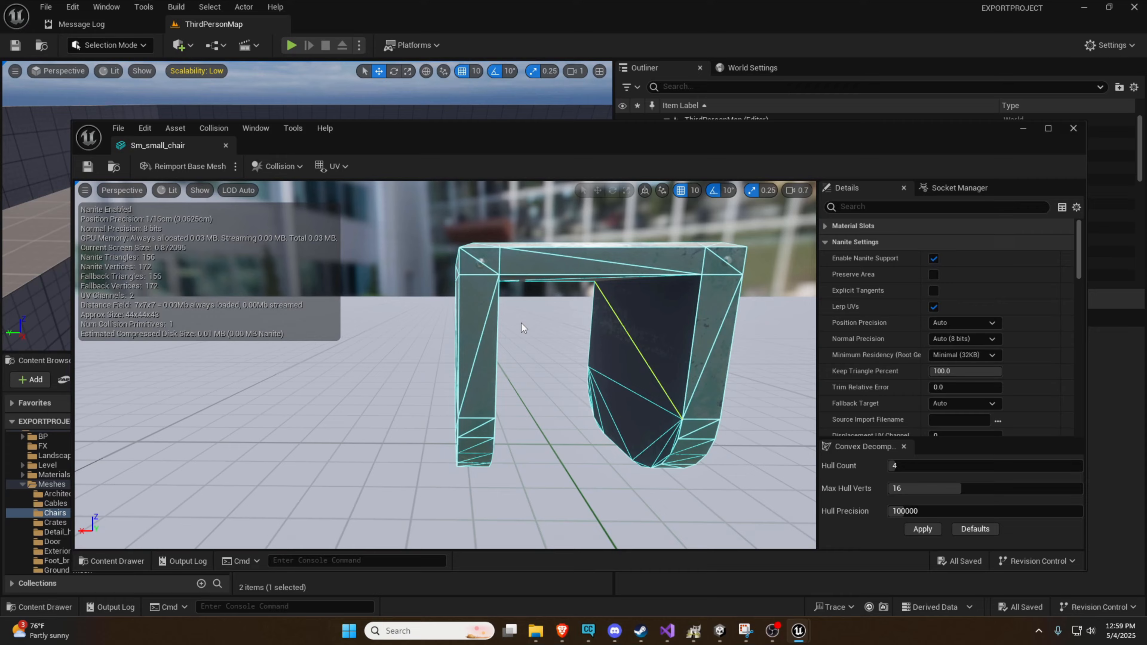
{"action": "key", "text": "d"}
{"action": "mouse_move", "coordinate": [522, 326]}
{"action": "right_mouse_down"}
{"action": "mouse_move", "coordinate": [492, 328]}
{"action": "mouse_move", "coordinate": [678, 328]}
{"action": "mouse_move", "coordinate": [526, 329]}
{"action": "right_mouse_up"}
{"action": "key", "text": "a"}
{"action": "key", "text": "d"}
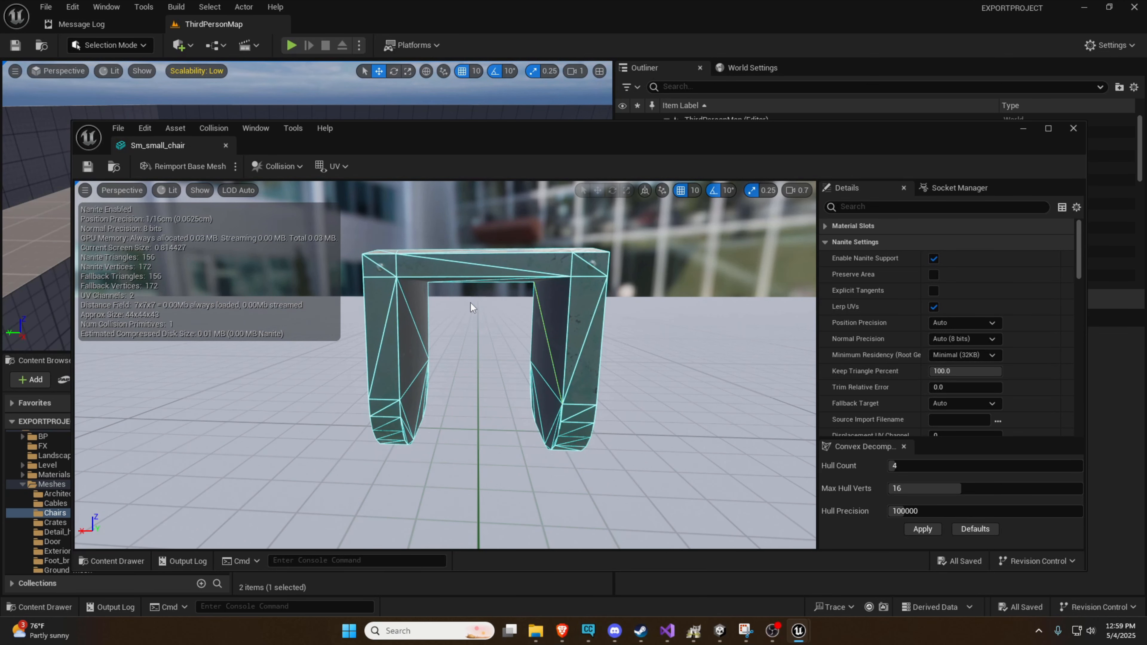
{"action": "mouse_move", "coordinate": [471, 303]}
{"action": "right_mouse_down"}
{"action": "mouse_move", "coordinate": [480, 300]}
{"action": "mouse_move", "coordinate": [479, 322]}
{"action": "mouse_move", "coordinate": [479, 310]}
{"action": "right_mouse_up"}
{"action": "key", "text": "q"}
{"action": "key", "text": "e"}
{"action": "key", "text": "q"}
{"action": "key", "text": "e"}
{"action": "key", "text": "q"}
{"action": "key", "text": "e"}
{"action": "key", "text": "q"}
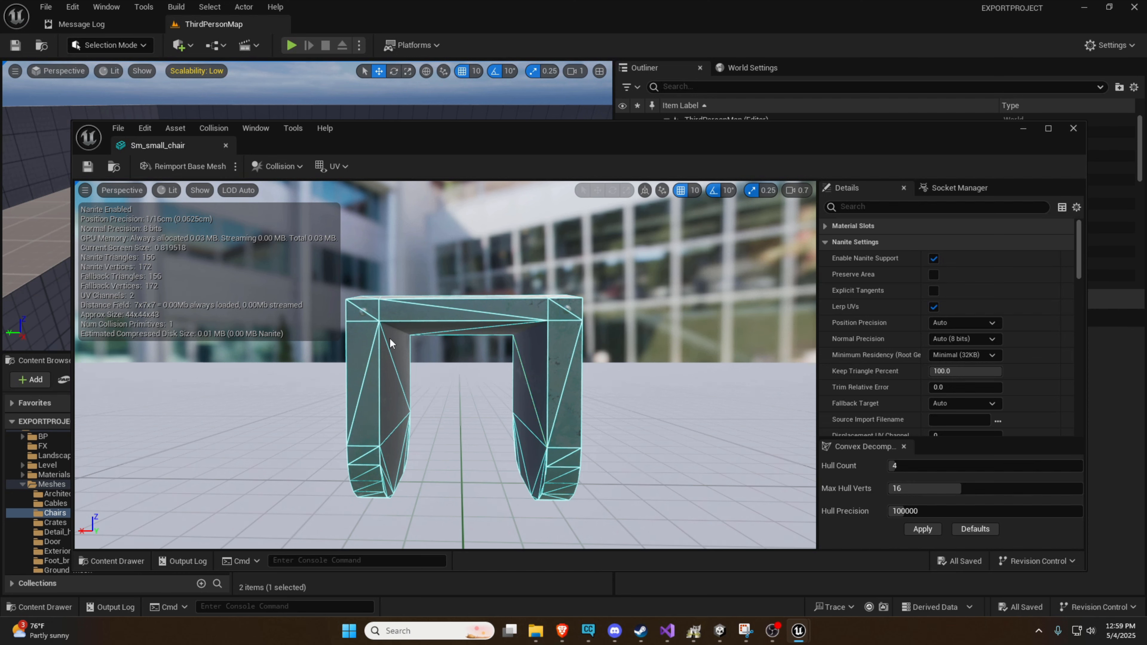
Close the Sm_small_chair mesh editor and switch to the HelloWorldTest project in Unity
{"action": "left_click", "coordinate": [225, 145]}
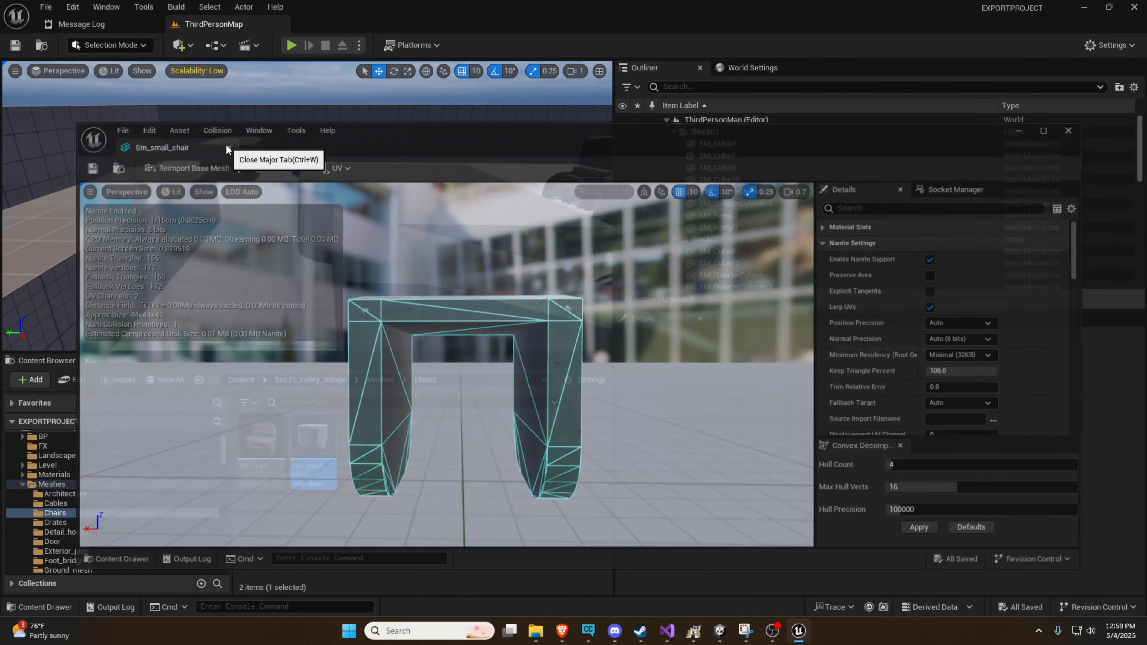
{"action": "left_click", "coordinate": [1134, 7]}
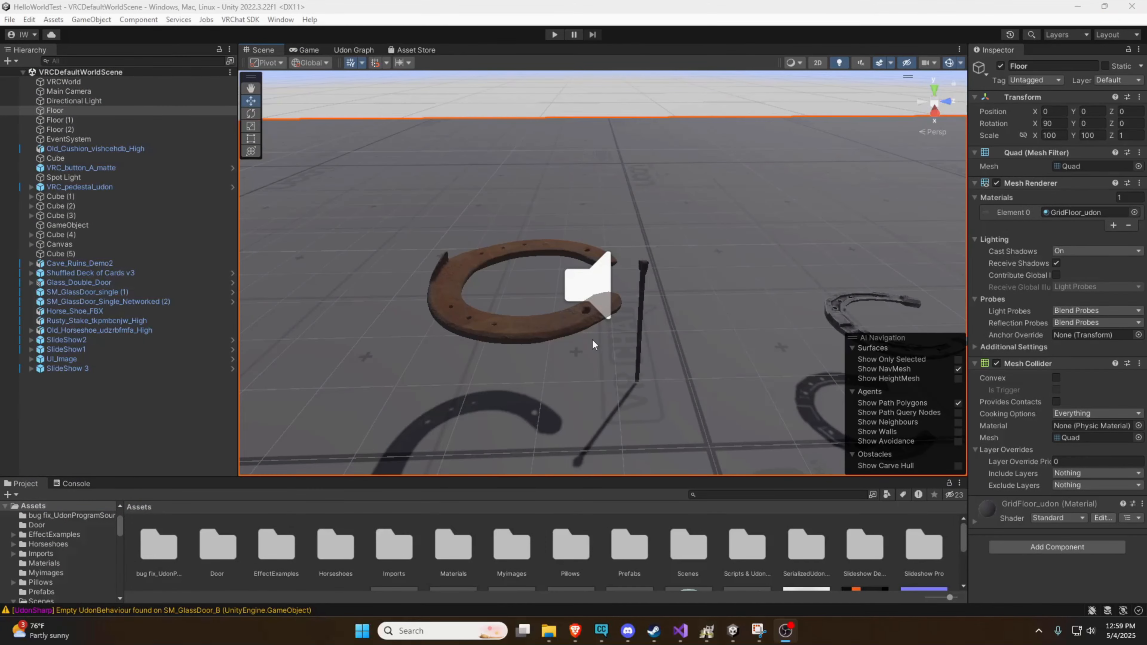
Select Old_Horseshoe_udzrbfmfa_High near the stake and expand its child objects
{"action": "left_click", "coordinate": [555, 324]}
{"action": "right_click_drag", "start_coordinate": [613, 357], "coordinate": [310, 381]}
{"action": "key", "text": "d"}
{"action": "key", "text": "d"}
{"action": "left_click", "coordinate": [31, 330]}
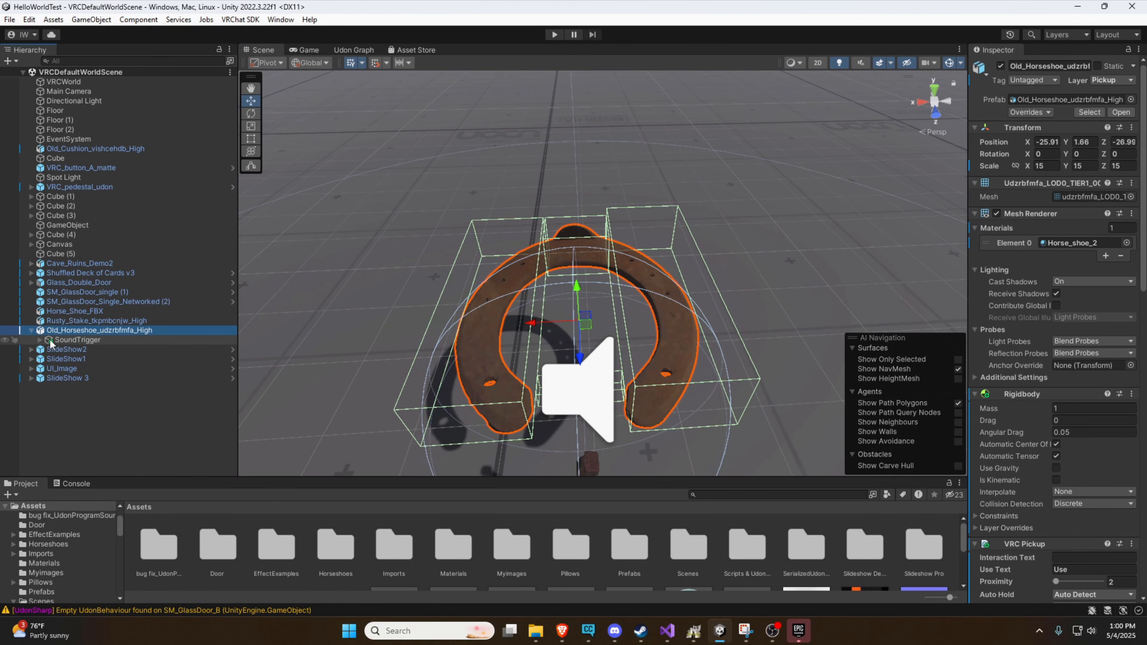
Review the old horseshoe's Box Collider components and how their outlines cover the mesh
{"action": "scroll", "coordinate": [1060, 352], "scroll_direction": "down", "scroll_amount": 15}
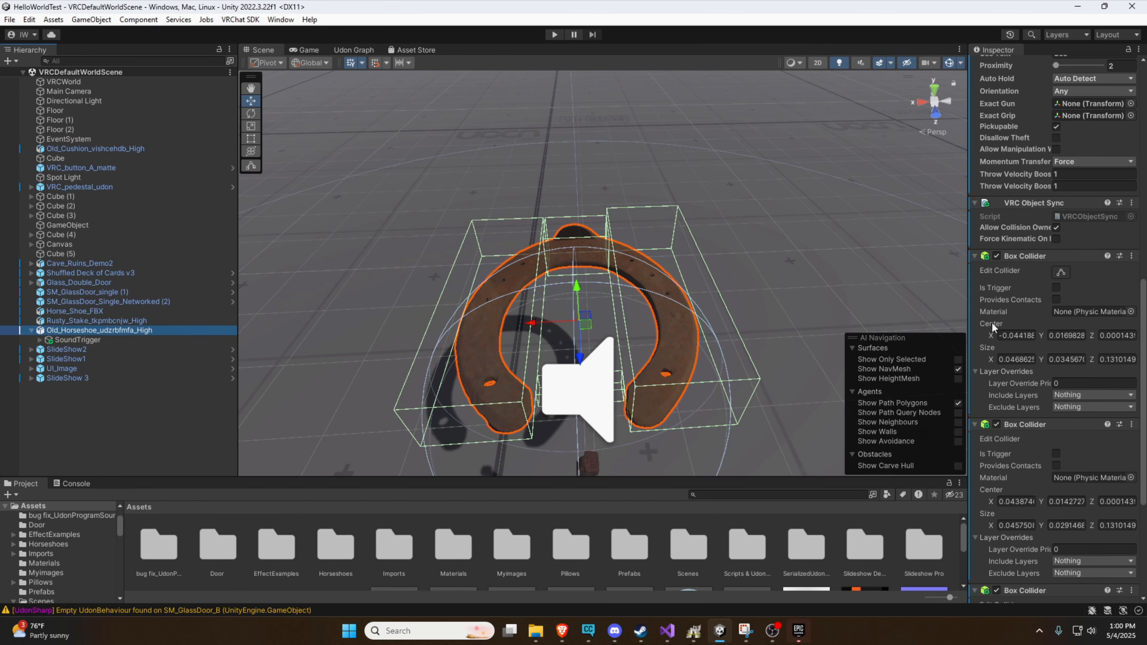
{"action": "scroll", "coordinate": [1013, 401], "scroll_direction": "down", "scroll_amount": 3}
{"action": "scroll", "coordinate": [1017, 389], "scroll_direction": "down", "scroll_amount": 2}
{"action": "scroll", "coordinate": [1016, 389], "scroll_direction": "down", "scroll_amount": 2}
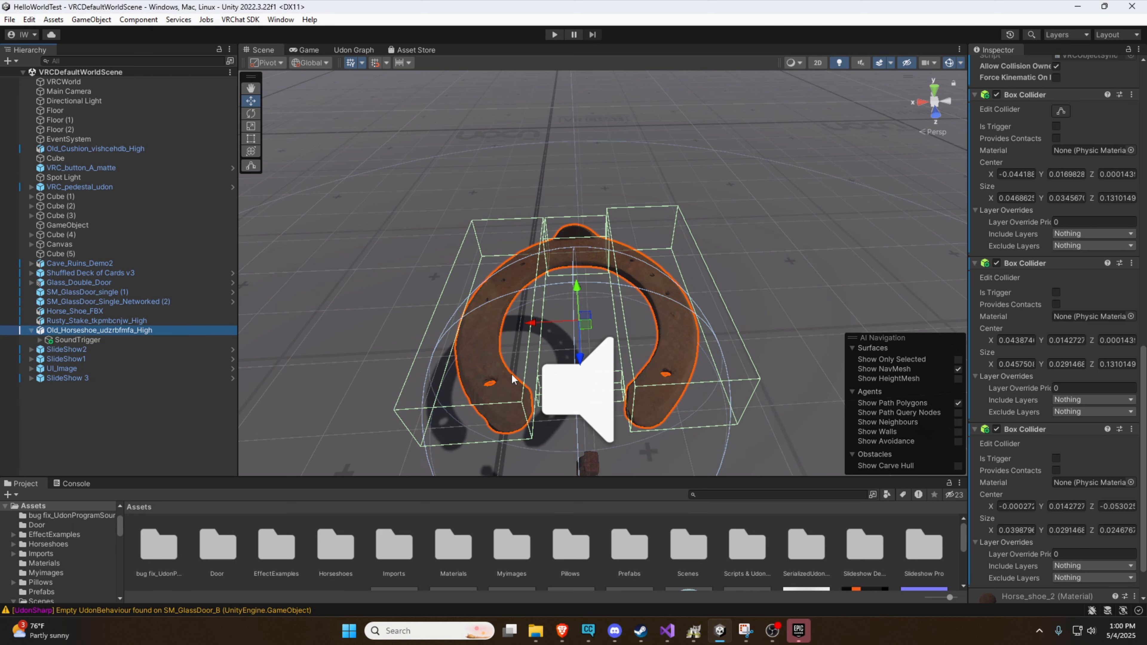
{"action": "key", "text": "a"}
{"action": "right_click_drag", "start_coordinate": [571, 278], "coordinate": [676, 215]}
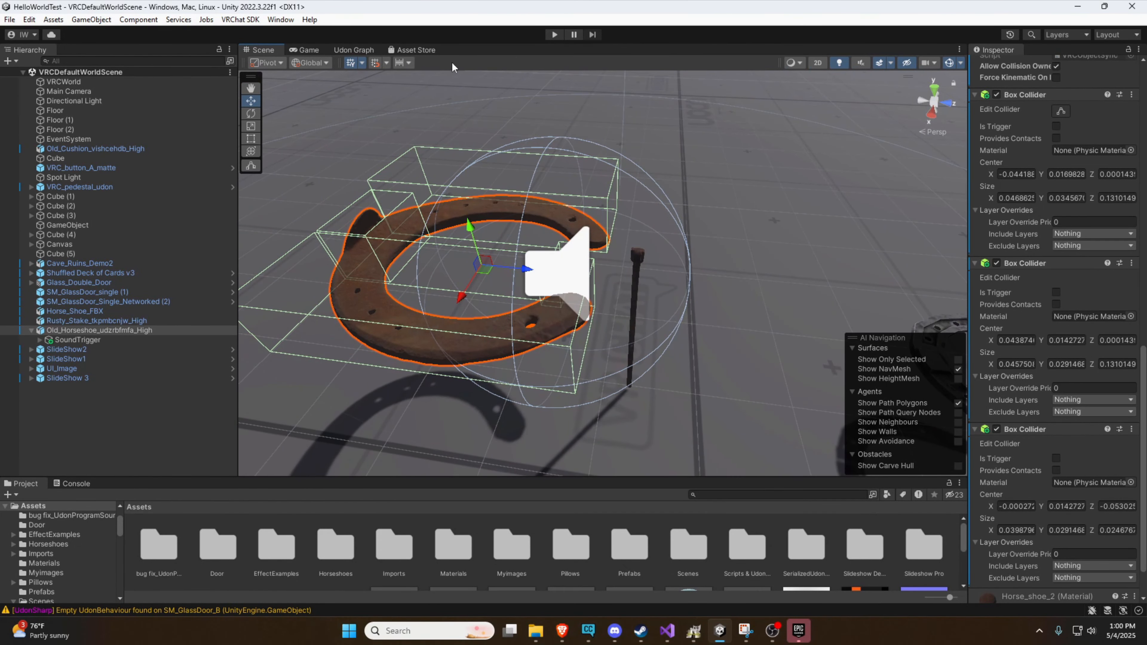
Start play mode and, in the scene view, move the old horseshoe along Z toward the stake to about -26.73
{"action": "left_click", "coordinate": [555, 35]}
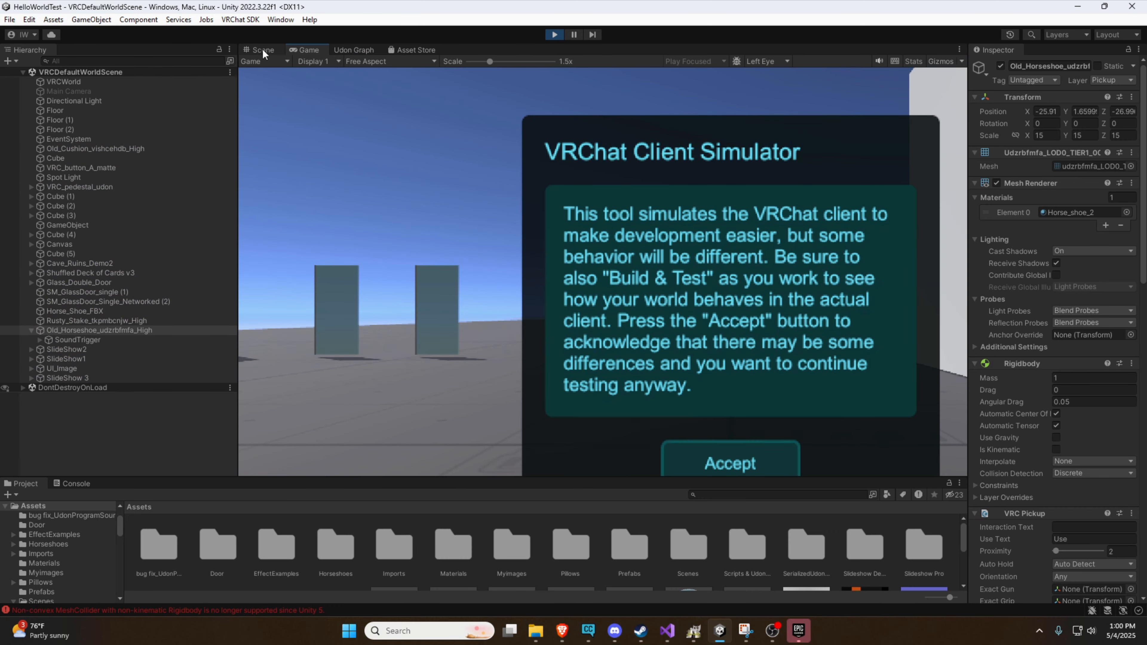
{"action": "left_click", "coordinate": [263, 50]}
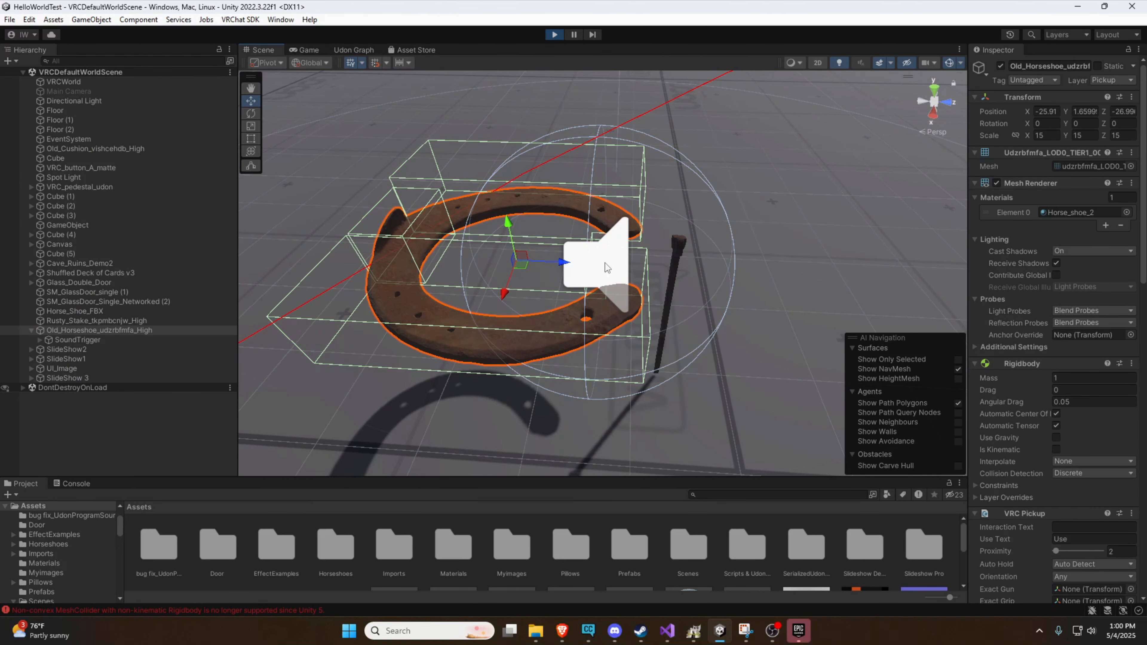
{"action": "left_click_drag", "start_coordinate": [564, 263], "coordinate": [595, 271]}
{"action": "right_click_drag", "start_coordinate": [709, 256], "coordinate": [653, 257]}
{"action": "key", "text": "w"}
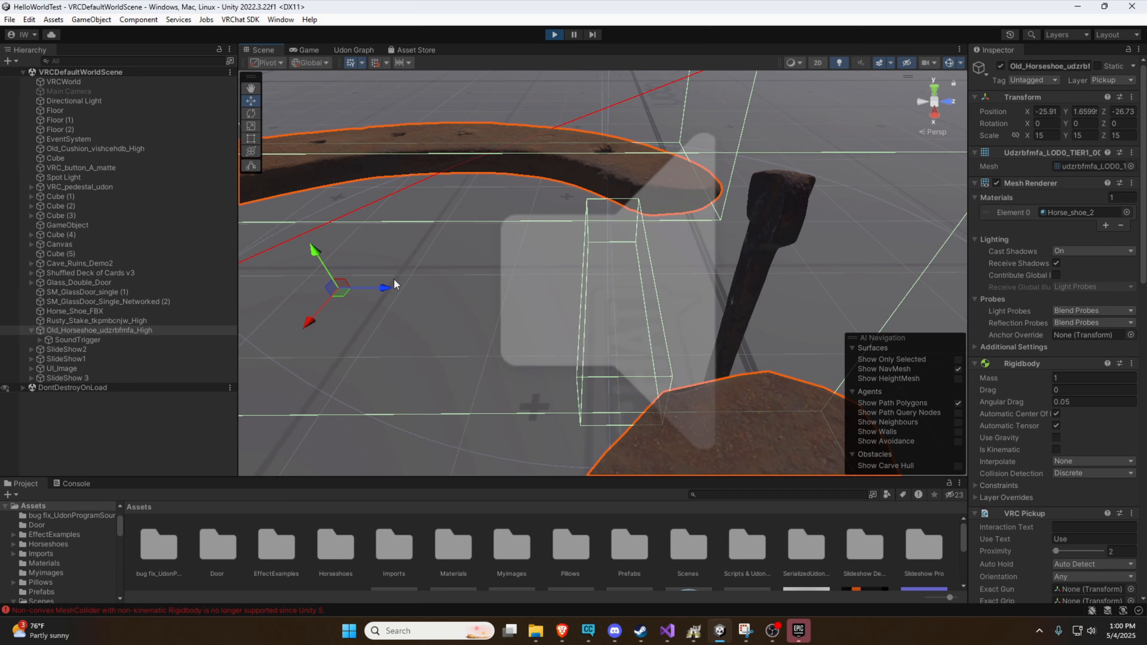
Test the old horseshoe's box colliders by pushing it against the stake and moving it around
{"action": "left_click_drag", "start_coordinate": [394, 281], "coordinate": [526, 327]}
{"action": "left_click", "coordinate": [458, 277]}
{"action": "right_click_drag", "start_coordinate": [716, 304], "coordinate": [545, 275]}
{"action": "key", "text": "s"}
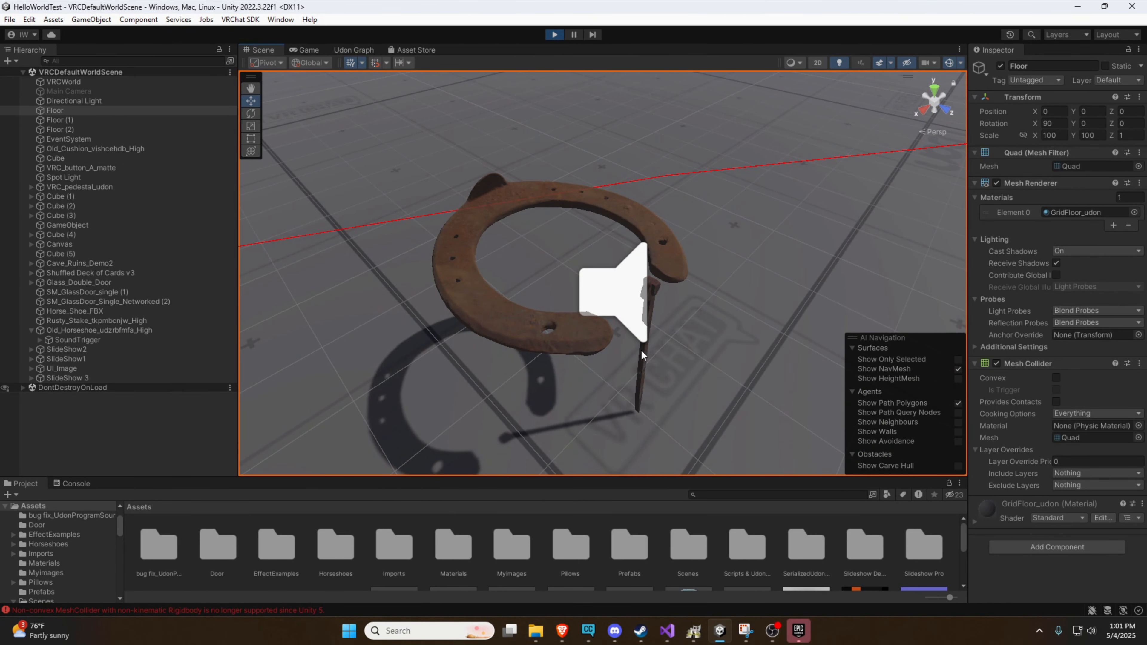
{"action": "right_click_drag", "start_coordinate": [579, 240], "coordinate": [657, 264]}
{"action": "key", "text": "a"}
{"action": "left_click", "coordinate": [398, 270]}
{"action": "left_click_drag", "start_coordinate": [552, 263], "coordinate": [554, 47]}
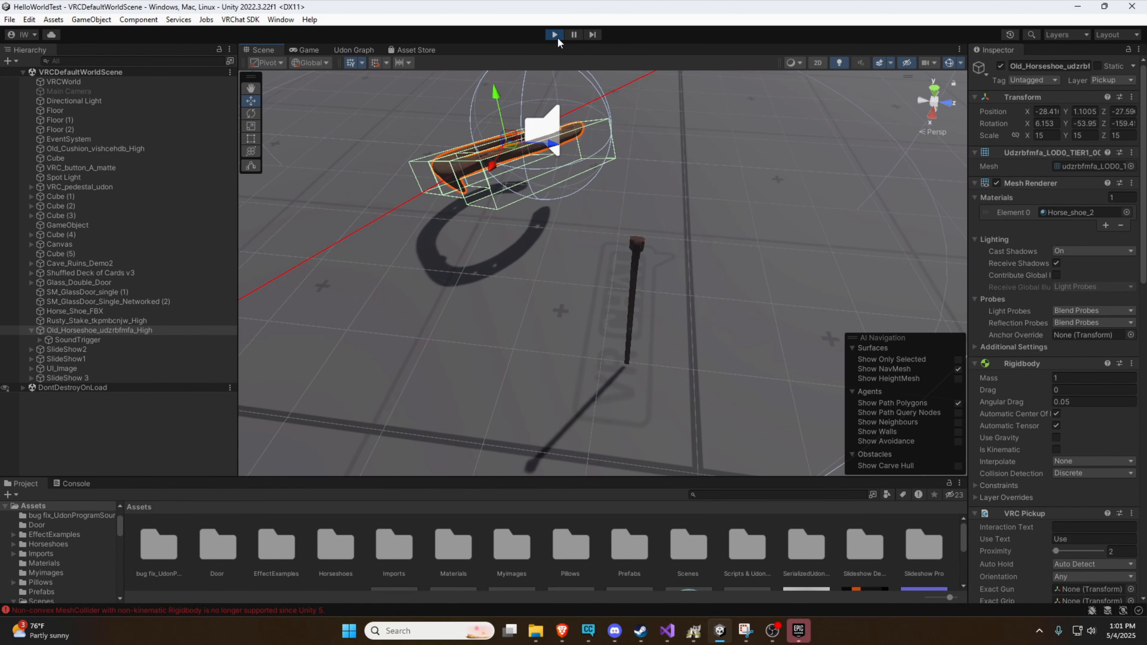
Enable Use Gravity on the old horseshoe during play and stop play mode
{"action": "left_click", "coordinate": [1056, 437]}
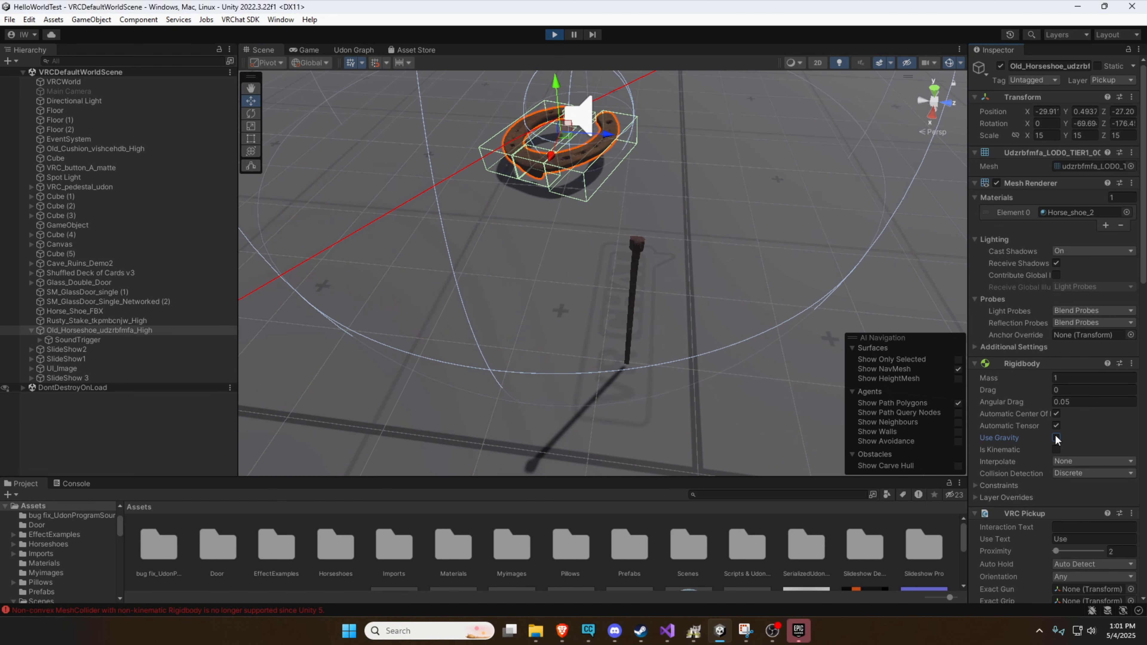
{"action": "left_click", "coordinate": [555, 35]}
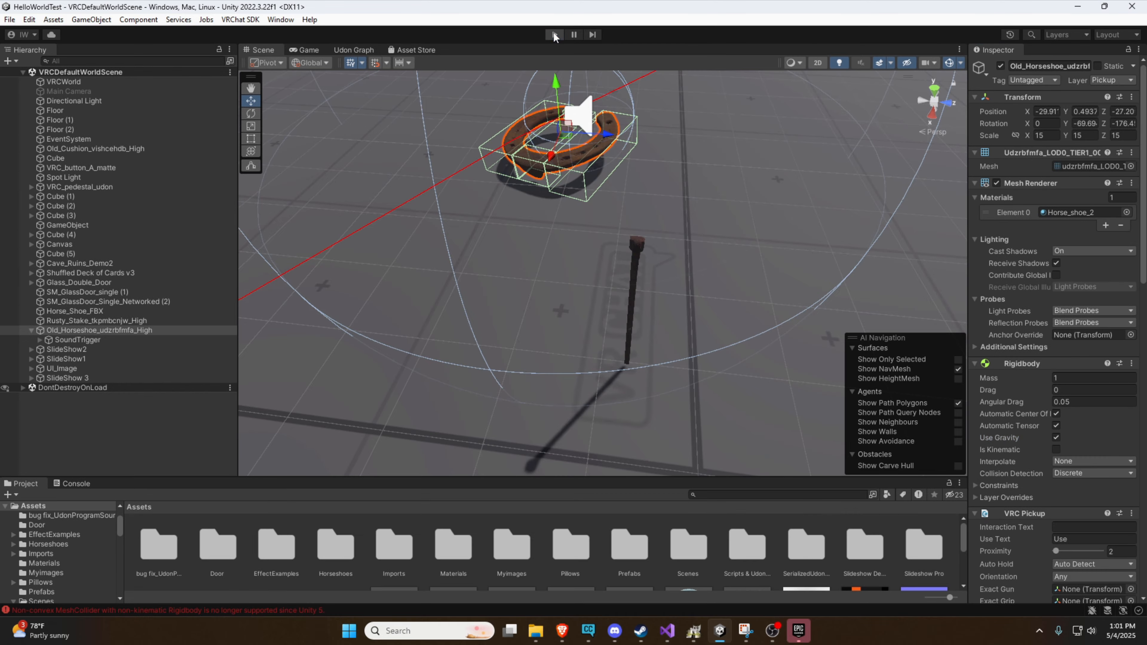
Examine the box collider outlines around the old horseshoe from above, the side and the front
{"action": "key", "text": "d"}
{"action": "right_click_drag", "start_coordinate": [605, 247], "coordinate": [761, 335]}
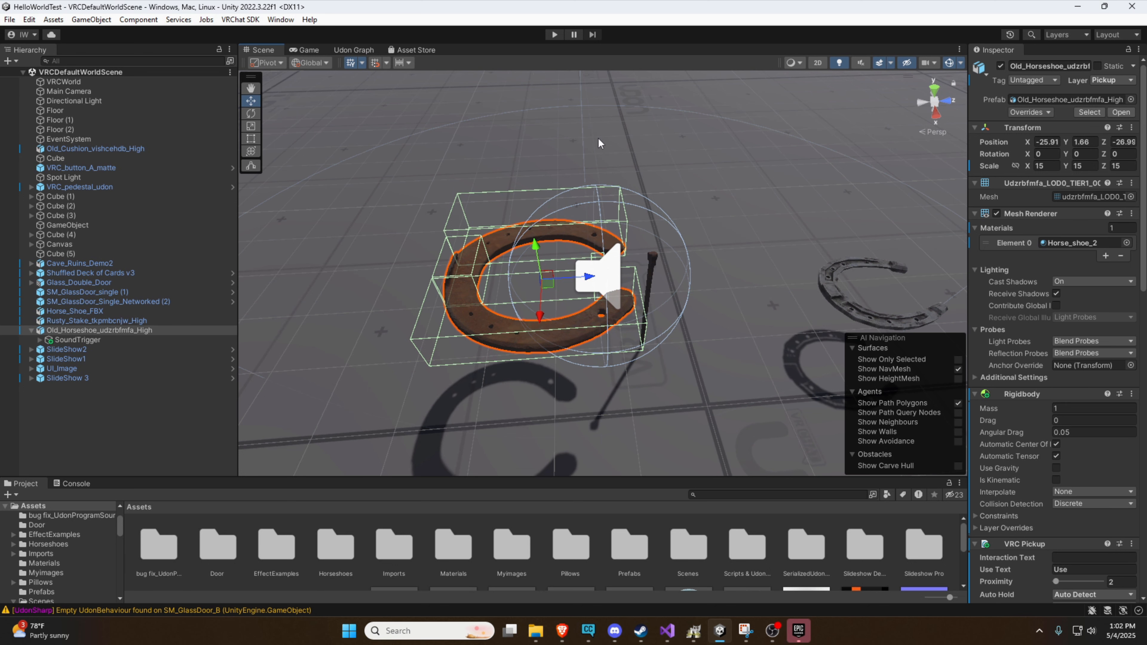
{"action": "mouse_move", "coordinate": [598, 143]}
{"action": "left_mouse_down", "text": "alt"}
{"action": "mouse_move", "coordinate": [805, 155]}
{"action": "mouse_move", "coordinate": [607, 139]}
{"action": "left_mouse_up", "text": "alt"}
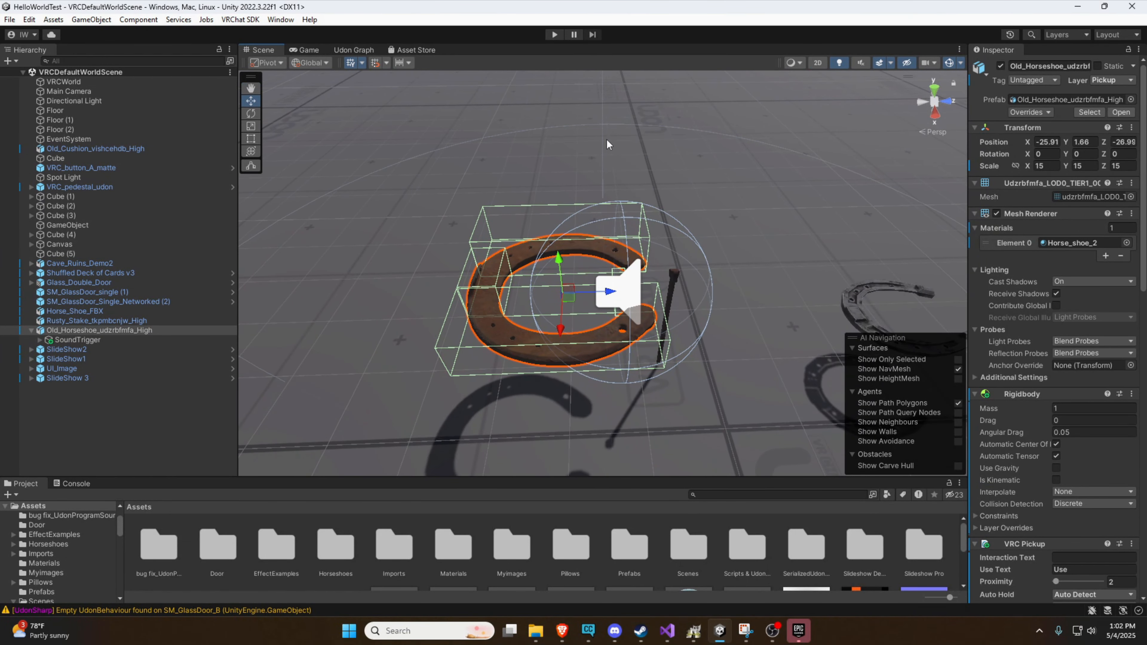
{"action": "left_click_drag", "start_coordinate": [607, 145], "coordinate": [576, 89], "text": "alt"}
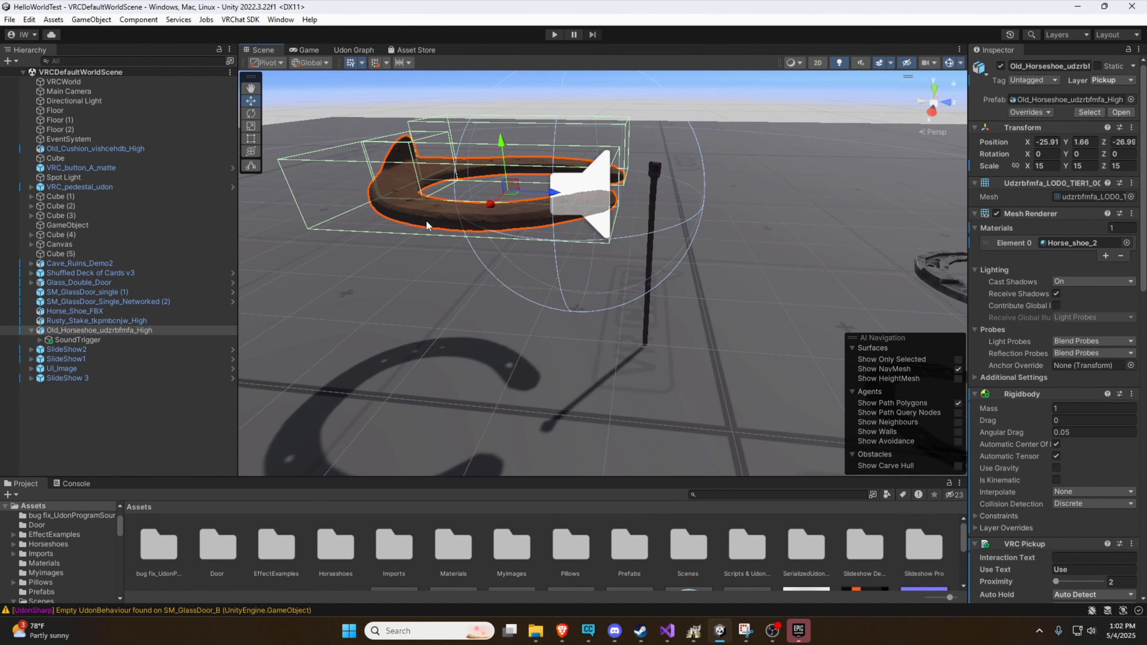
{"action": "right_click_drag", "start_coordinate": [514, 279], "coordinate": [533, 219]}
{"action": "key", "text": "q"}
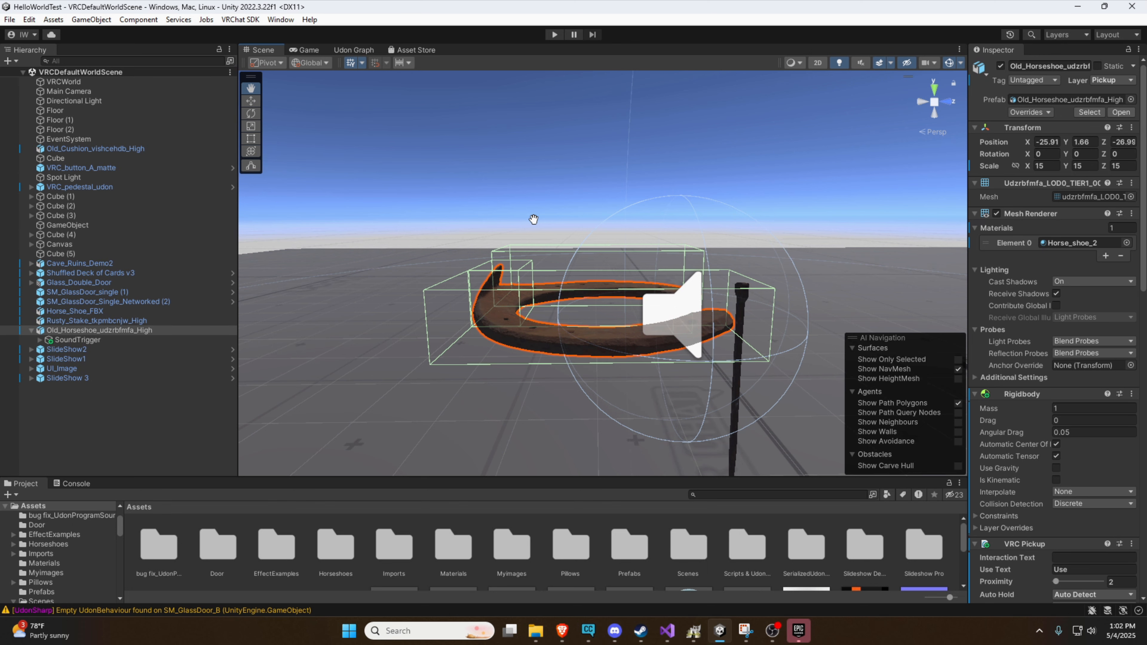
{"action": "left_click_drag", "start_coordinate": [561, 205], "coordinate": [584, 228], "text": "alt"}
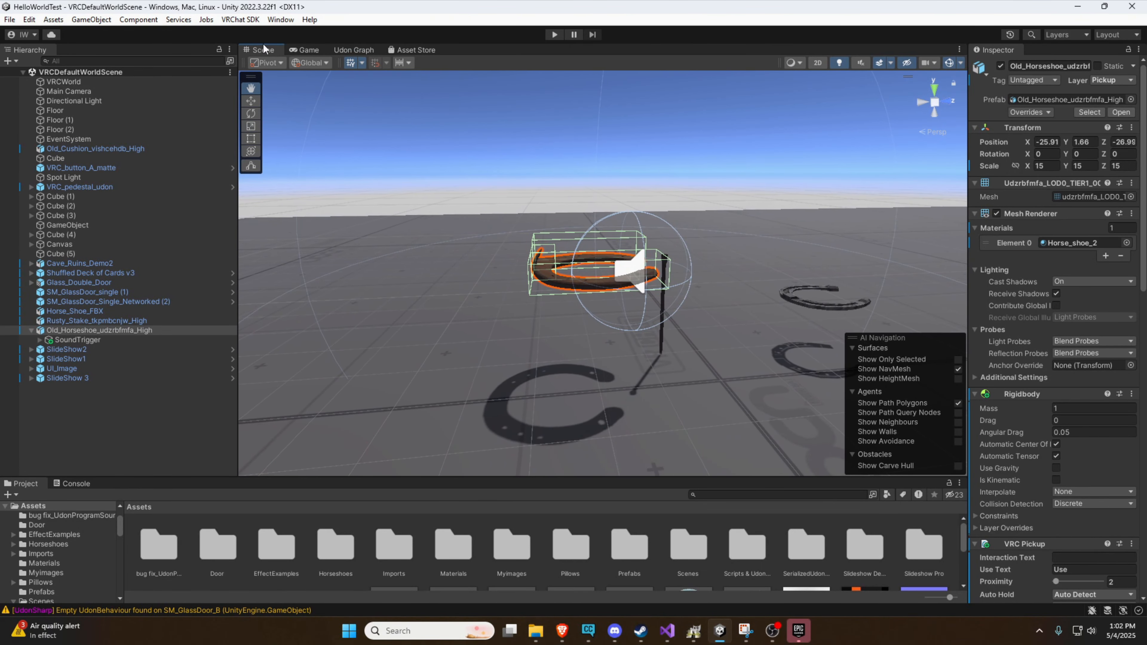
{"action": "left_click_drag", "start_coordinate": [564, 156], "coordinate": [829, 229], "text": "alt"}
{"action": "scroll", "coordinate": [819, 151], "scroll_direction": "up", "scroll_amount": 3}
{"action": "scroll", "coordinate": [811, 228], "scroll_direction": "down", "scroll_amount": 5}
{"action": "scroll", "coordinate": [812, 217], "scroll_direction": "up", "scroll_amount": 4}
{"action": "scroll", "coordinate": [829, 228], "scroll_direction": "up", "scroll_amount": 2}
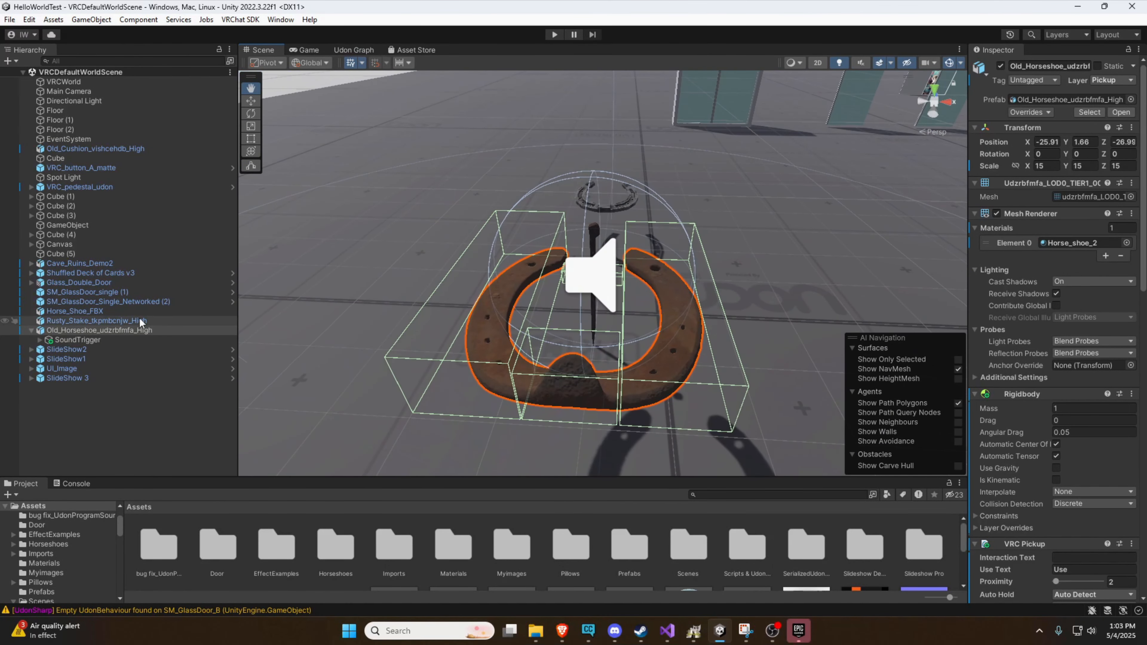
Select Horse_Shoe_FBX, the second horseshoe, and raise it to a Y position of about 1.829
{"action": "left_click_drag", "start_coordinate": [619, 176], "coordinate": [434, 145], "text": "alt"}
{"action": "left_click_drag", "start_coordinate": [646, 303], "coordinate": [513, 290]}
{"action": "scroll", "coordinate": [749, 321], "scroll_direction": "up", "scroll_amount": 4}
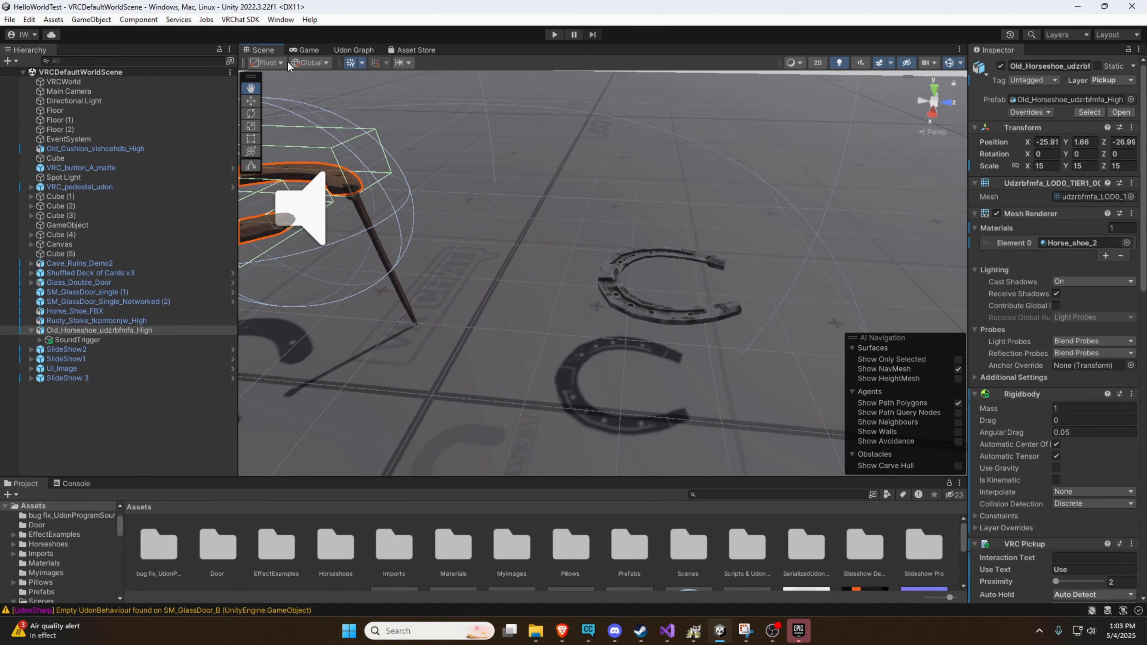
{"action": "key", "text": "w"}
{"action": "left_click", "coordinate": [609, 278]}
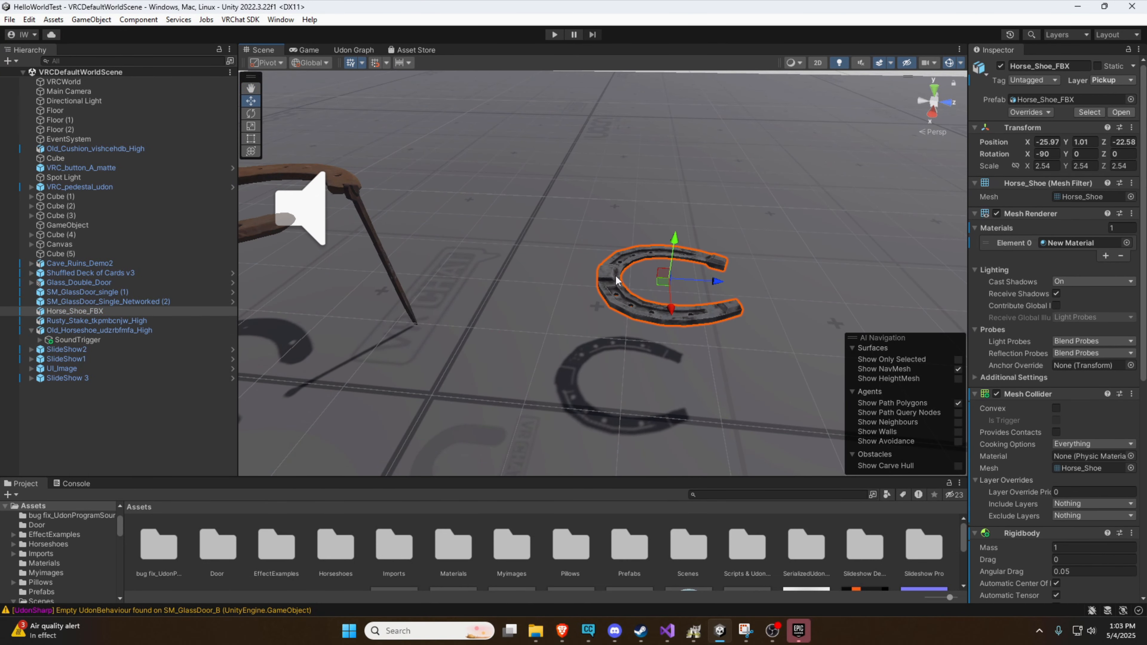
{"action": "left_click_drag", "start_coordinate": [683, 246], "coordinate": [685, 173]}
Remove the Mesh Collider component from Horse_Shoe_FBX
{"action": "scroll", "coordinate": [664, 181], "scroll_direction": "down", "scroll_amount": 5}
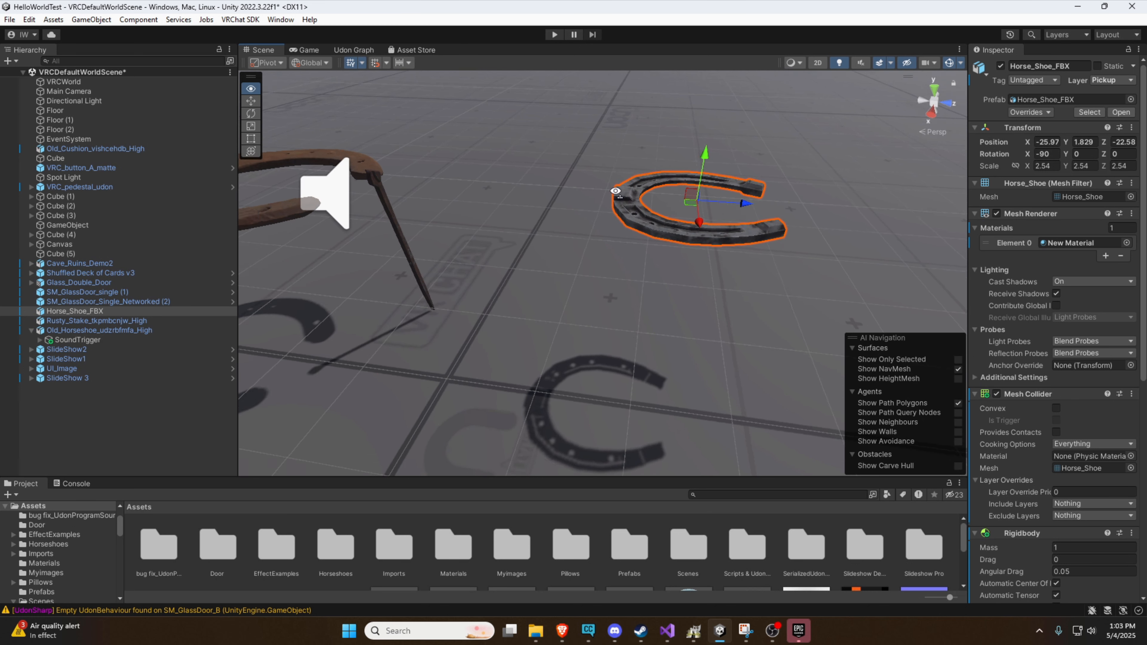
{"action": "left_click", "coordinate": [1132, 394]}
{"action": "left_click", "coordinate": [1059, 439]}
Add a Box Collider component to Horse_Shoe_FBX
{"action": "scroll", "coordinate": [1034, 428], "scroll_direction": "down", "scroll_amount": 5}
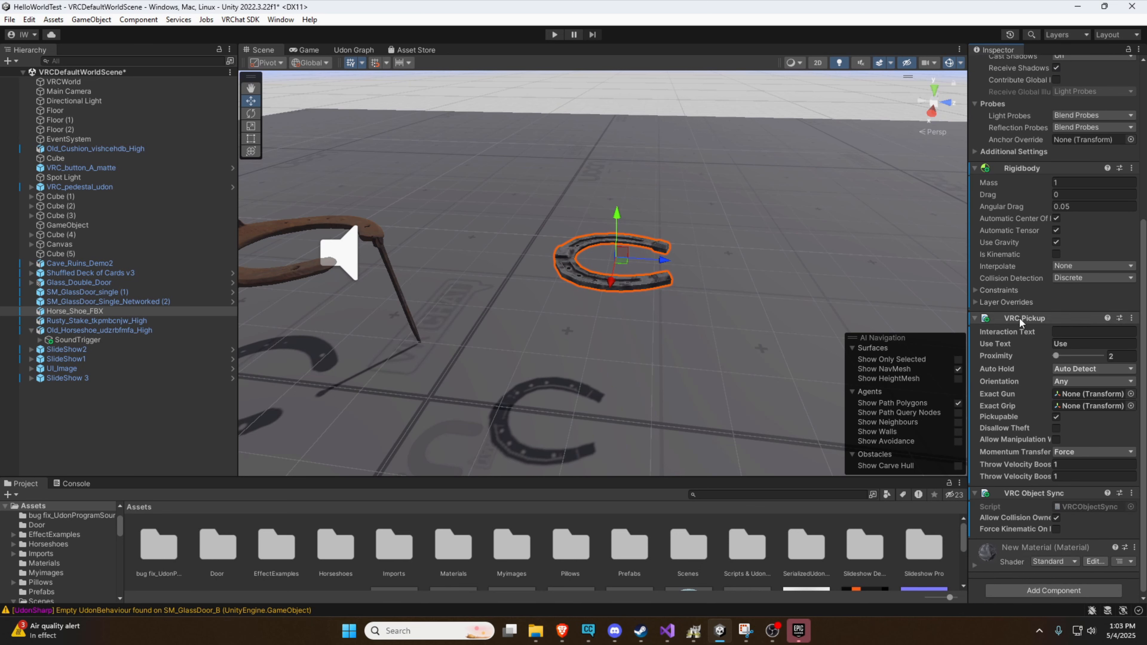
{"action": "scroll", "coordinate": [1028, 332], "scroll_direction": "down", "scroll_amount": 1}
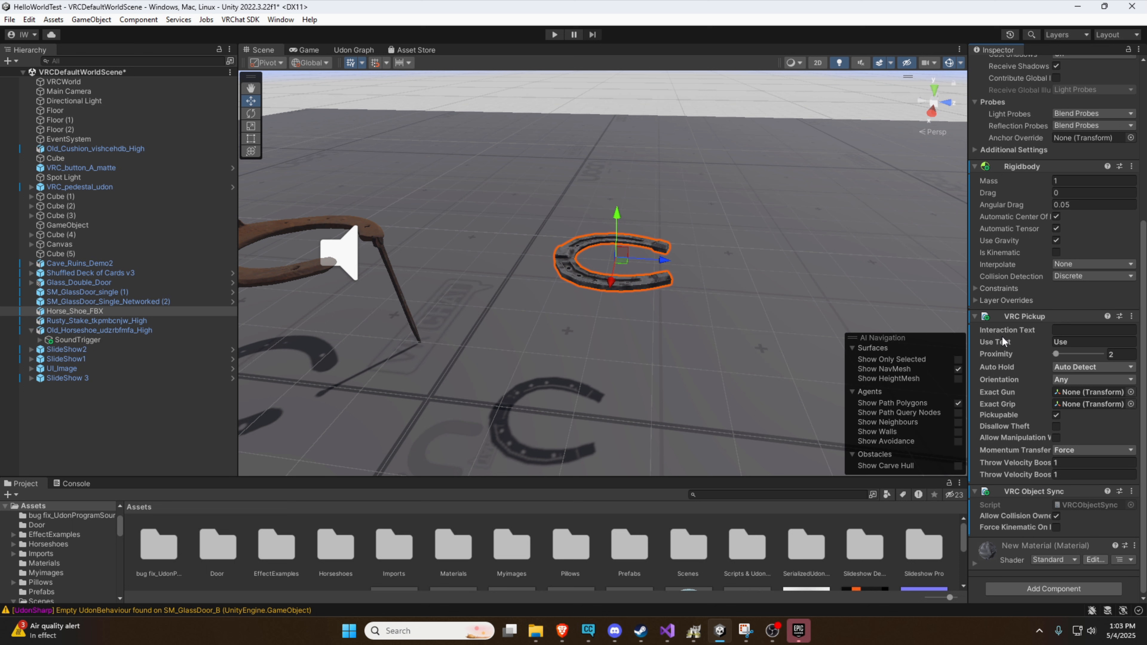
{"action": "right_click_drag", "start_coordinate": [762, 280], "coordinate": [726, 296]}
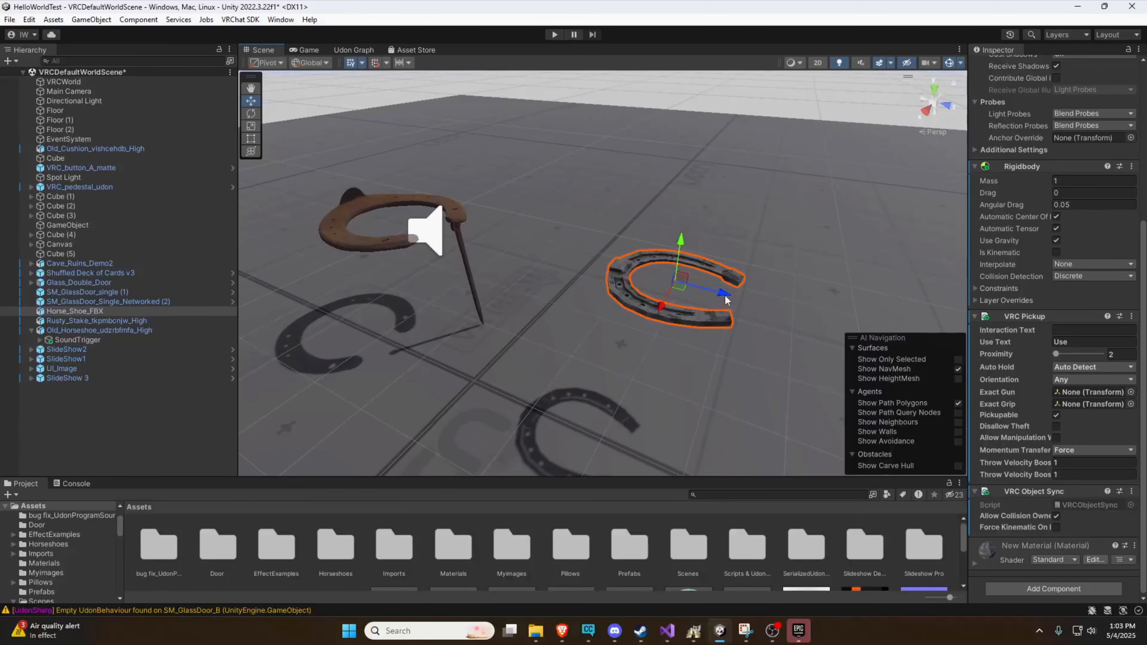
{"action": "left_click", "coordinate": [1039, 588]}
{"action": "type", "text": "box"}
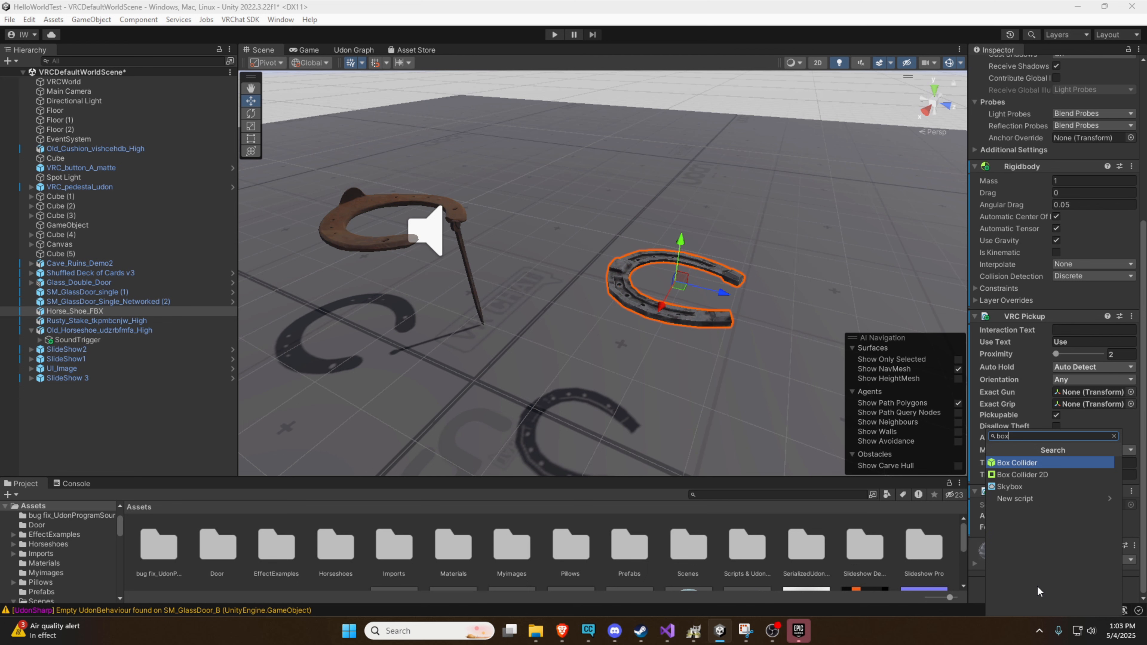
{"action": "key", "text": "Return"}
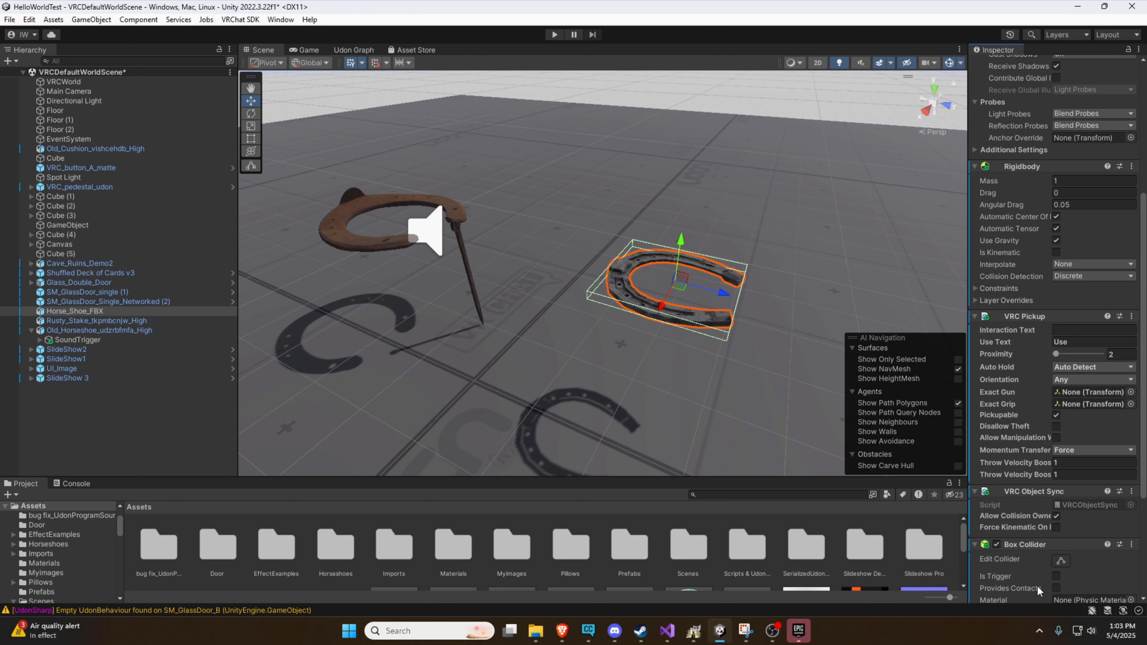
{"action": "left_click", "coordinate": [1059, 560]}
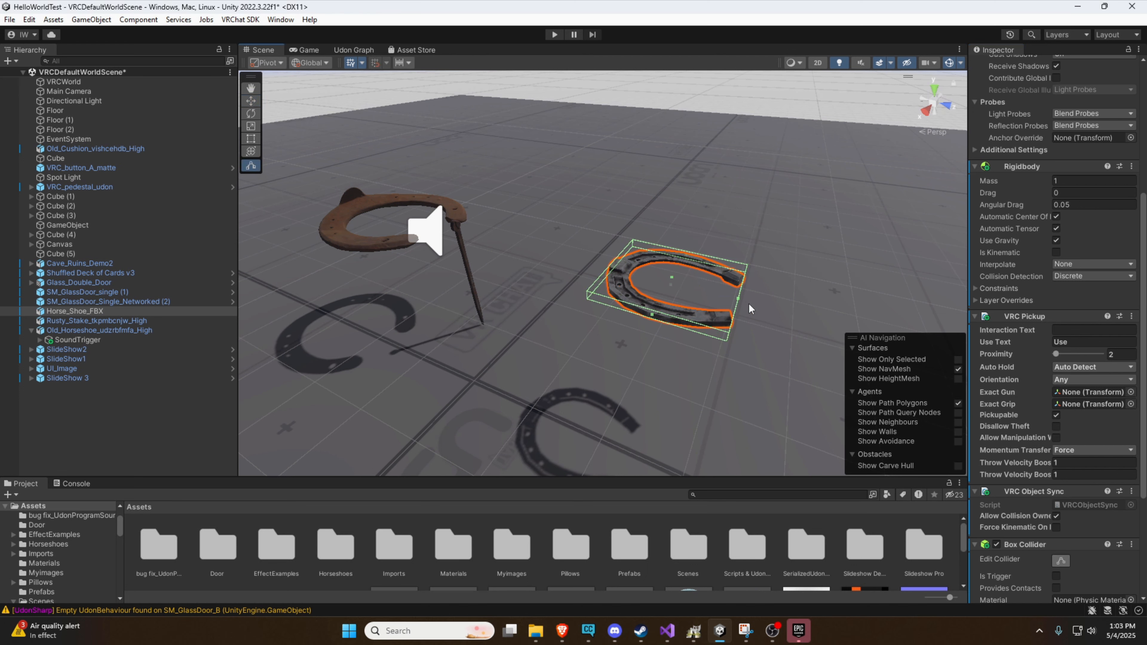
{"action": "key", "text": "w"}
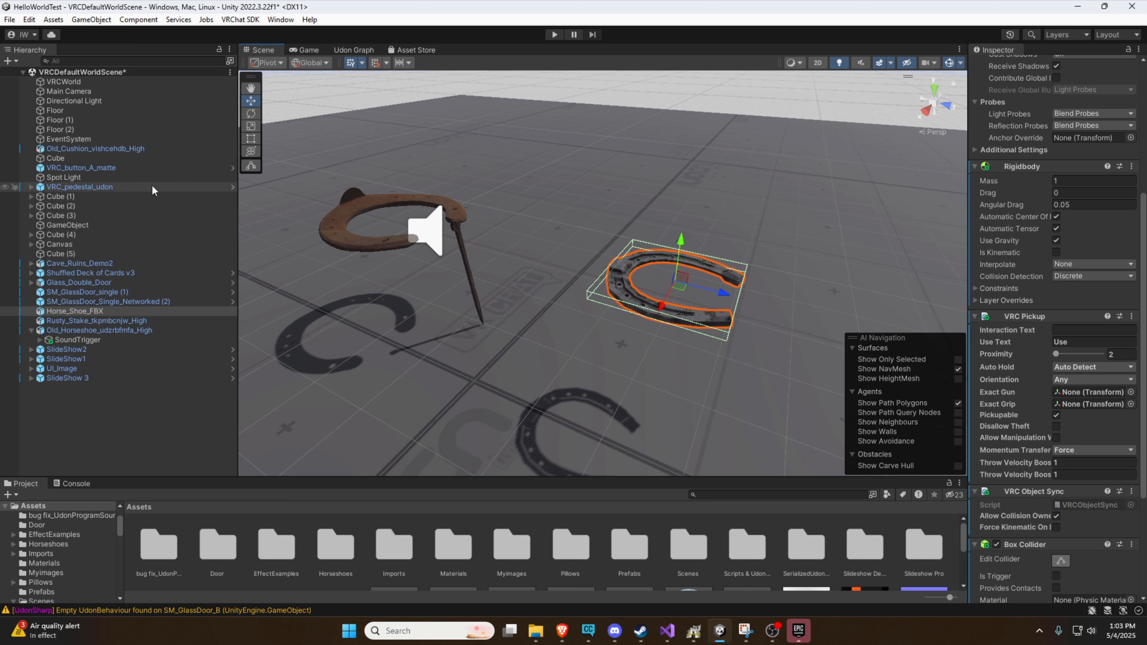
{"action": "left_click", "coordinate": [76, 283]}
{"action": "left_click", "coordinate": [72, 321]}
{"action": "left_click", "coordinate": [68, 312]}
{"action": "left_click", "coordinate": [508, 303]}
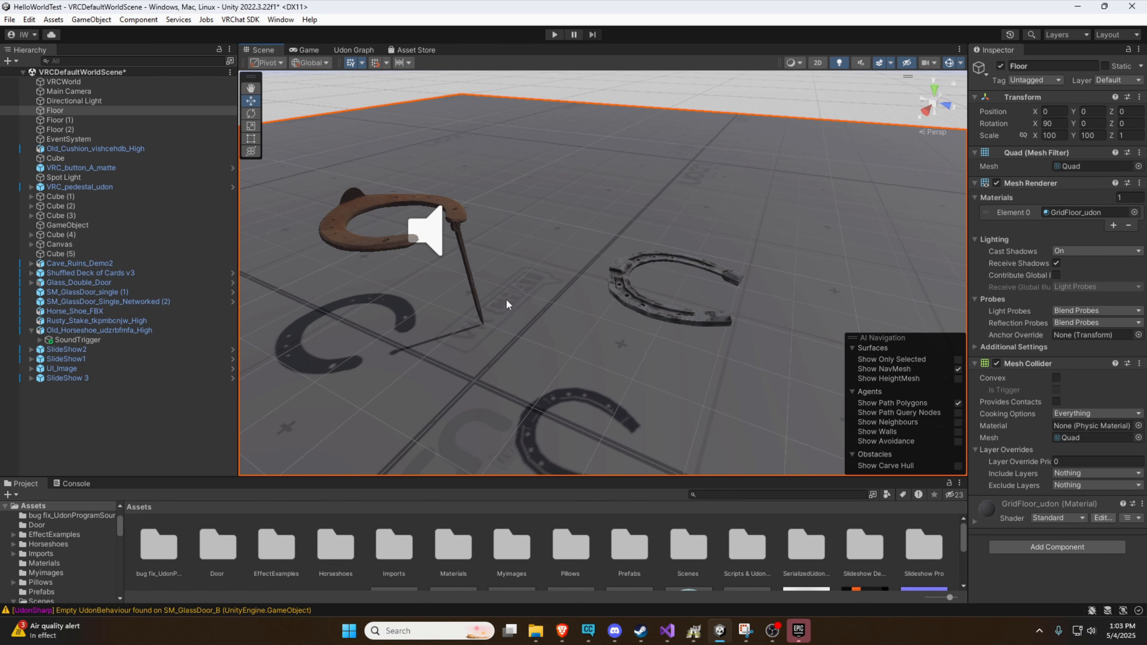
Shrink Horse_Shoe_FBX's box collider to cover only the horseshoe's curved front, with a size of about 0.414 in X and 0.113 in Y
{"action": "right_click_drag", "start_coordinate": [507, 302], "coordinate": [307, 305]}
{"action": "key", "text": "d"}
{"action": "left_click", "coordinate": [550, 329]}
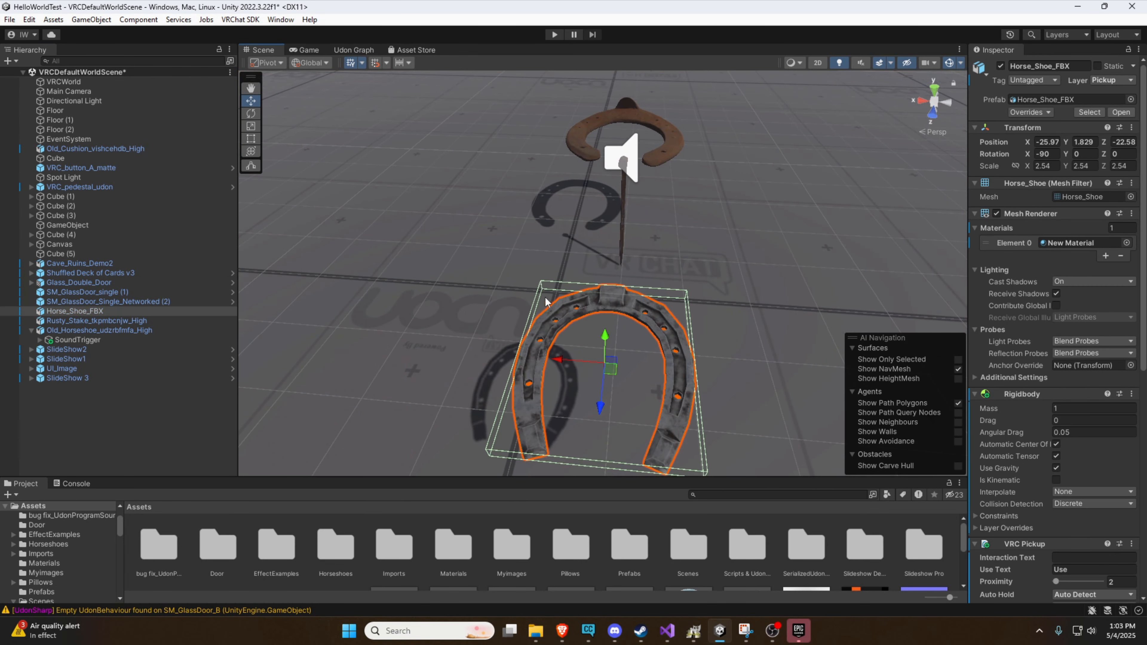
{"action": "right_click_drag", "start_coordinate": [550, 325], "coordinate": [562, 304]}
{"action": "scroll", "coordinate": [1003, 443], "scroll_direction": "down", "scroll_amount": 6}
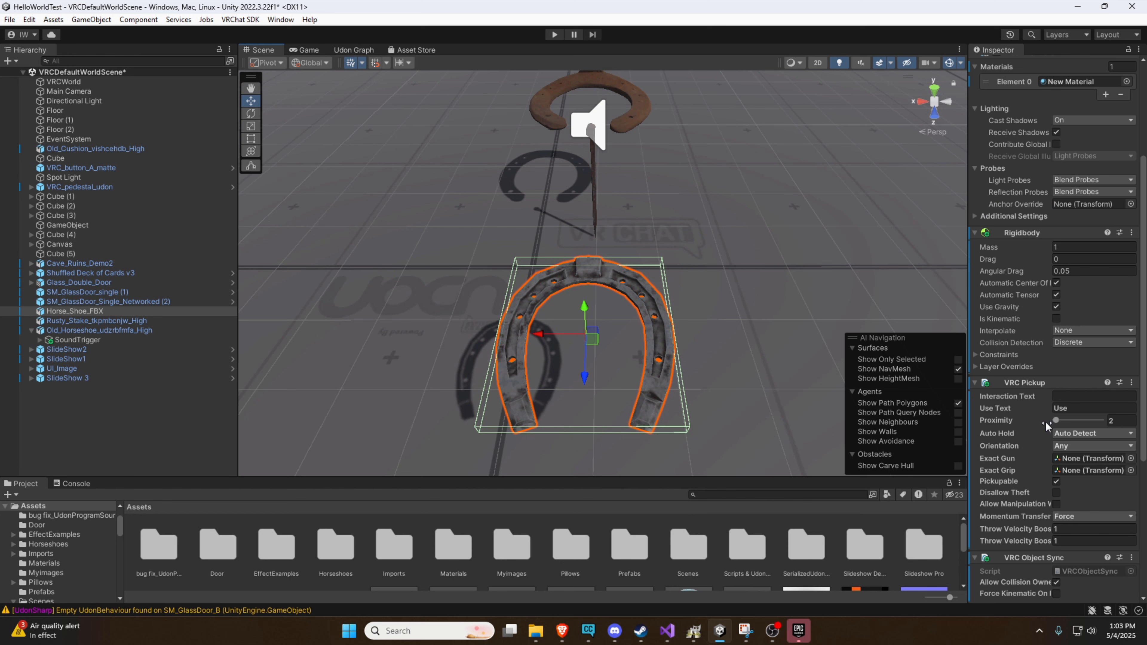
{"action": "left_click", "coordinate": [1061, 498]}
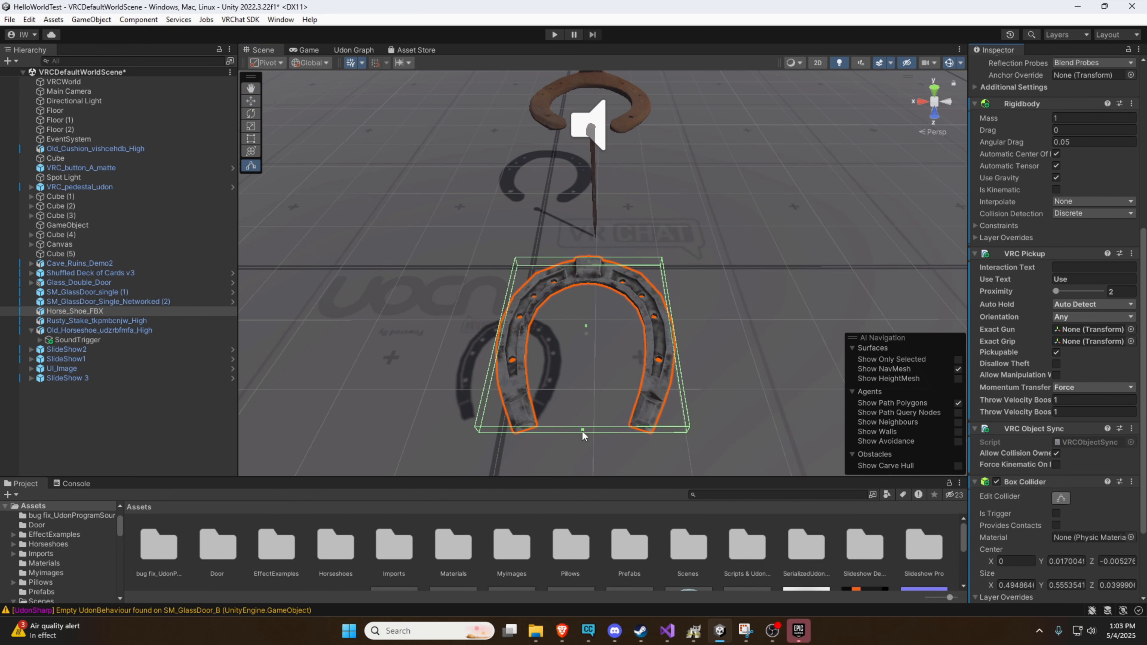
{"action": "left_click_drag", "start_coordinate": [584, 430], "coordinate": [592, 290]}
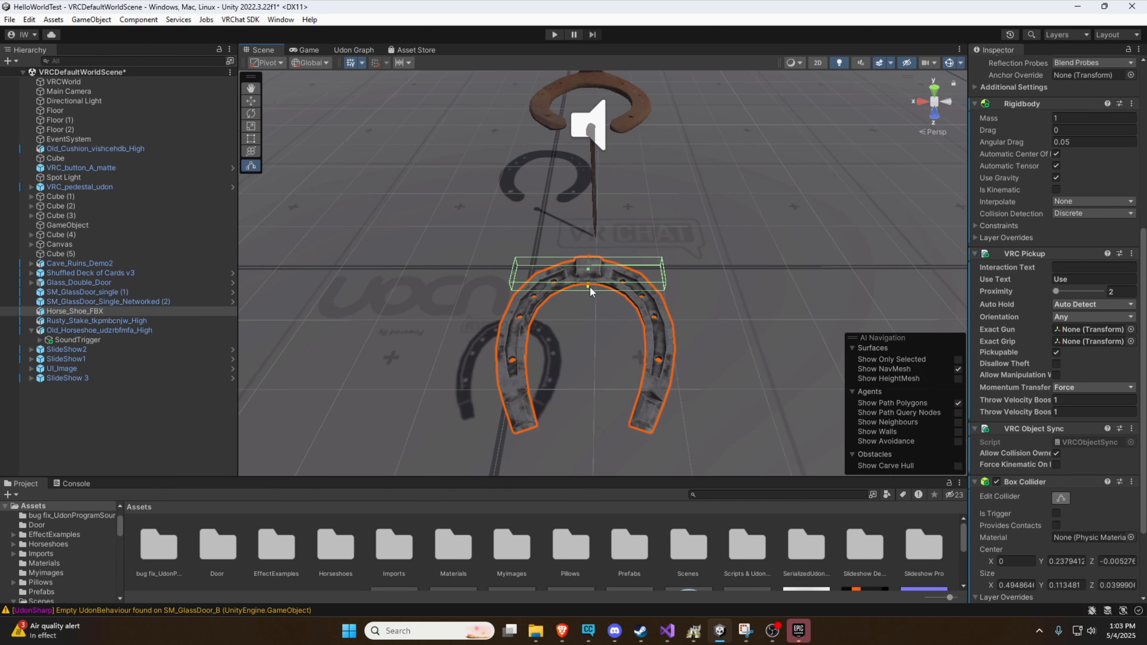
{"action": "left_click_drag", "start_coordinate": [520, 278], "coordinate": [526, 278]}
{"action": "left_click_drag", "start_coordinate": [662, 277], "coordinate": [464, 268]}
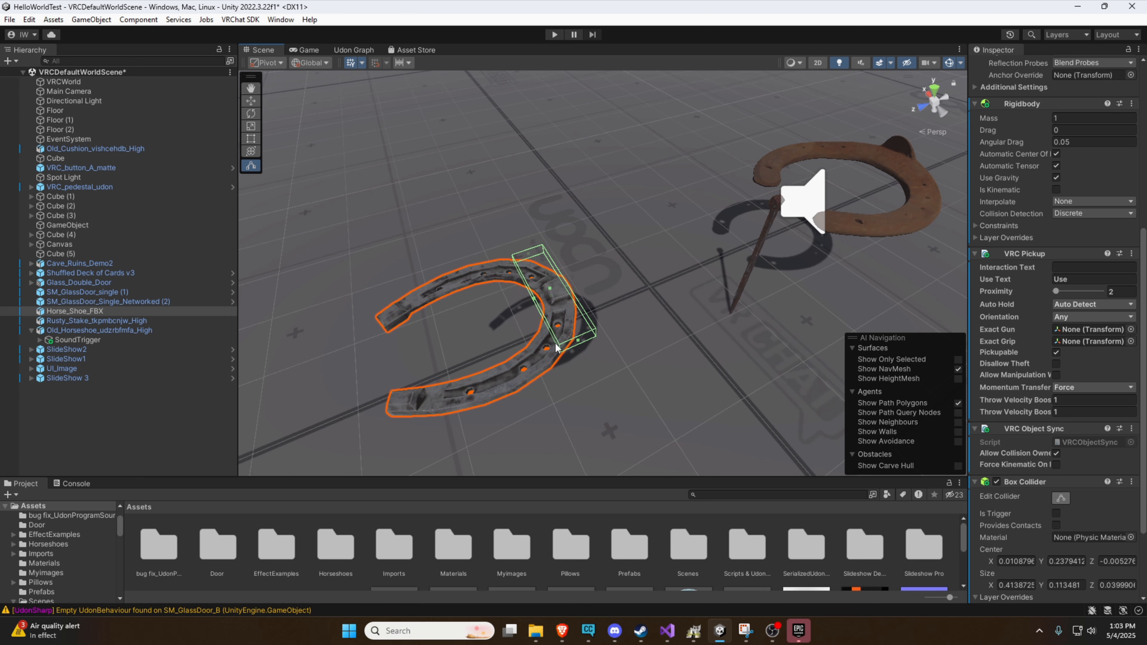
Add a second Box Collider component to Horse_Shoe_FBX
{"action": "left_click_drag", "start_coordinate": [623, 285], "coordinate": [809, 341], "text": "alt"}
{"action": "scroll", "coordinate": [1062, 421], "scroll_direction": "down", "scroll_amount": 4}
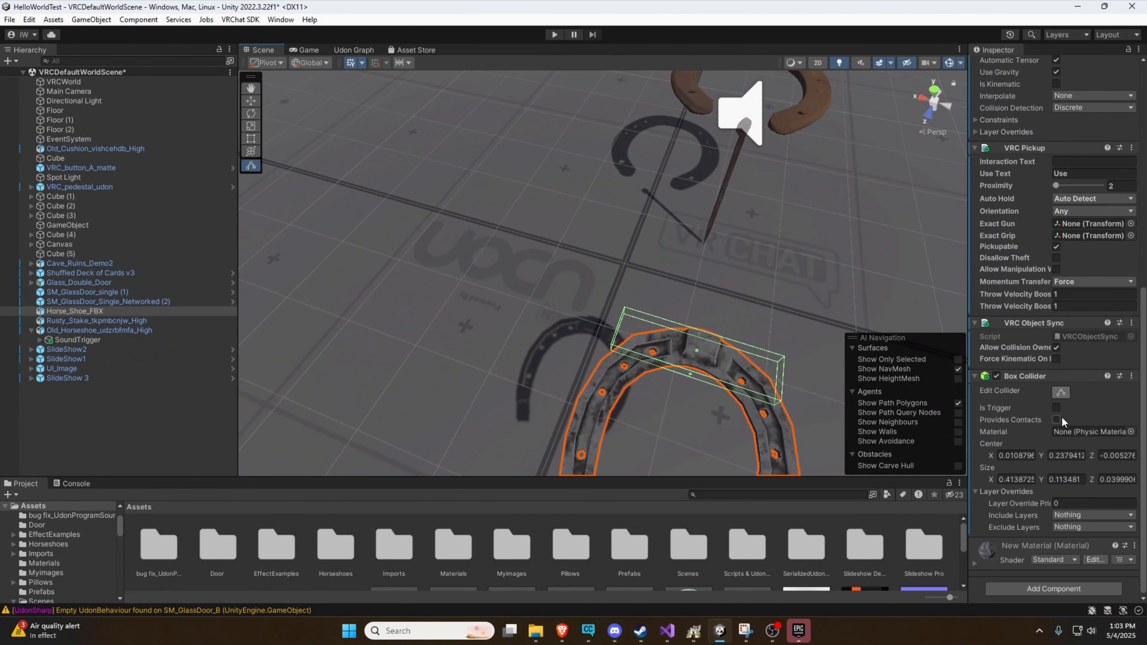
{"action": "left_click_drag", "start_coordinate": [849, 289], "coordinate": [863, 258], "text": "alt"}
{"action": "scroll", "coordinate": [877, 268], "scroll_direction": "down", "scroll_amount": 3}
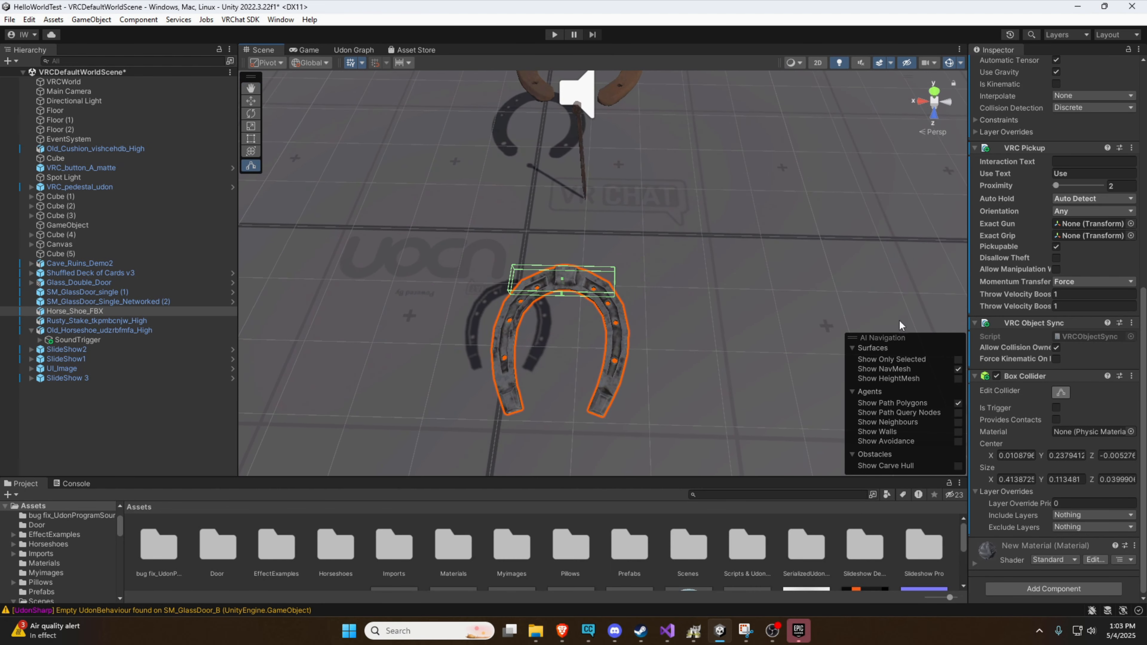
{"action": "left_click", "coordinate": [1038, 589]}
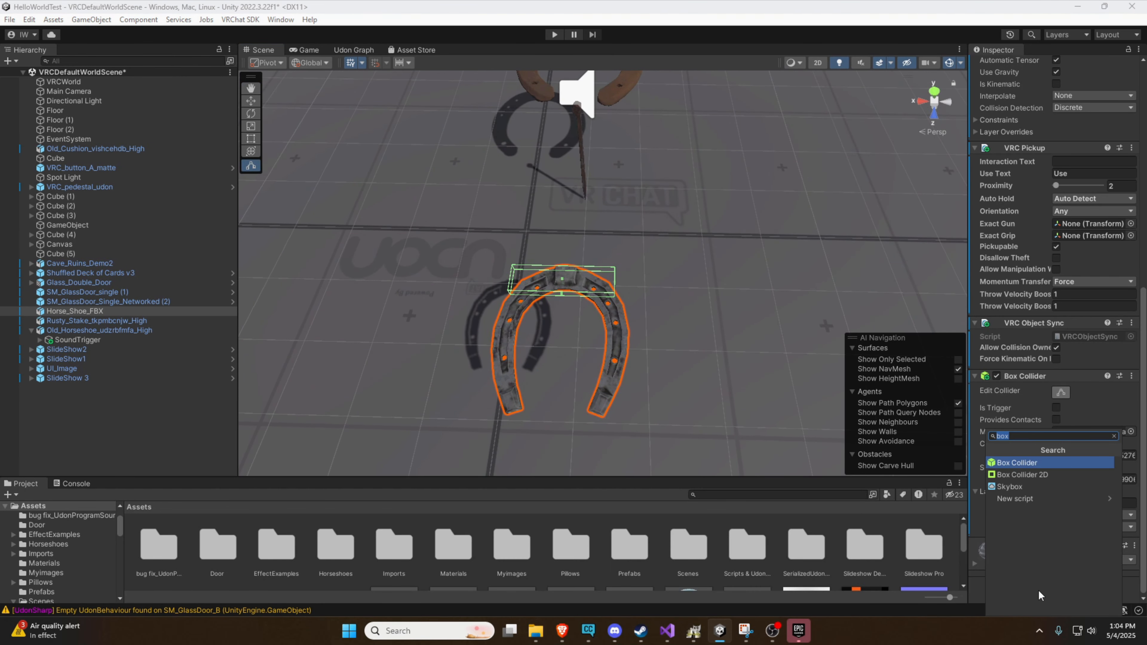
{"action": "left_click", "coordinate": [1024, 468]}
Narrow the second box collider so it encloses only one side arm of Horse_Shoe_FBX
{"action": "scroll", "coordinate": [629, 337], "scroll_direction": "up", "scroll_amount": 3}
{"action": "left_click_drag", "start_coordinate": [629, 336], "coordinate": [760, 233], "text": "alt"}
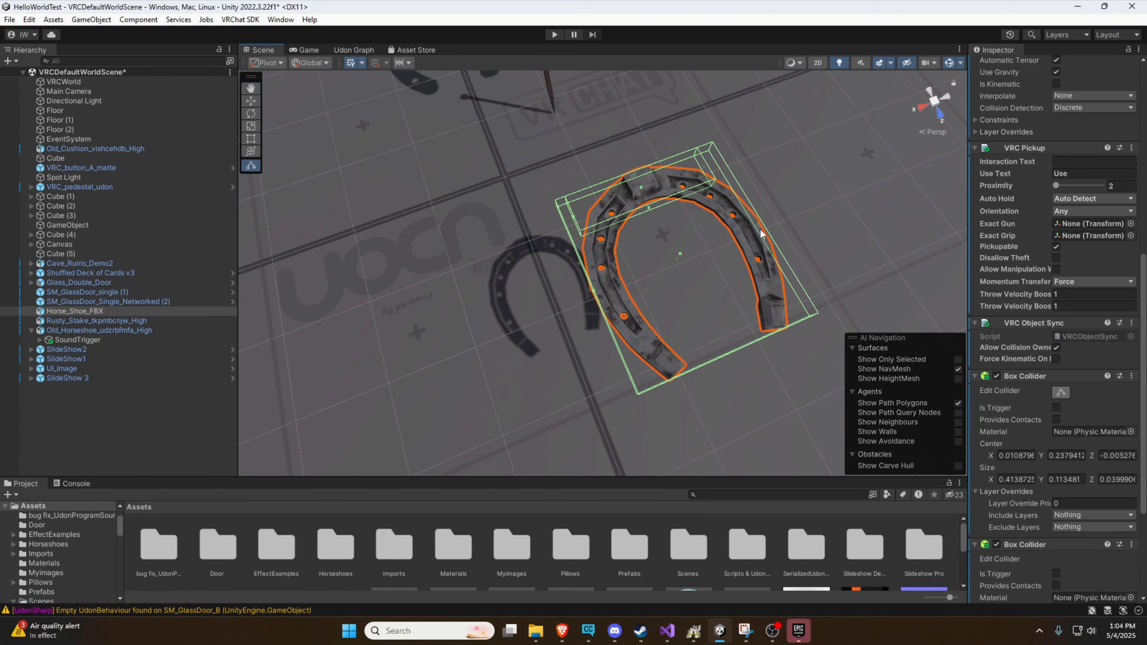
{"action": "left_click_drag", "start_coordinate": [596, 294], "coordinate": [725, 257]}
{"action": "right_click_drag", "start_coordinate": [726, 256], "coordinate": [622, 225]}
{"action": "key", "text": "s"}
{"action": "key", "text": "w"}
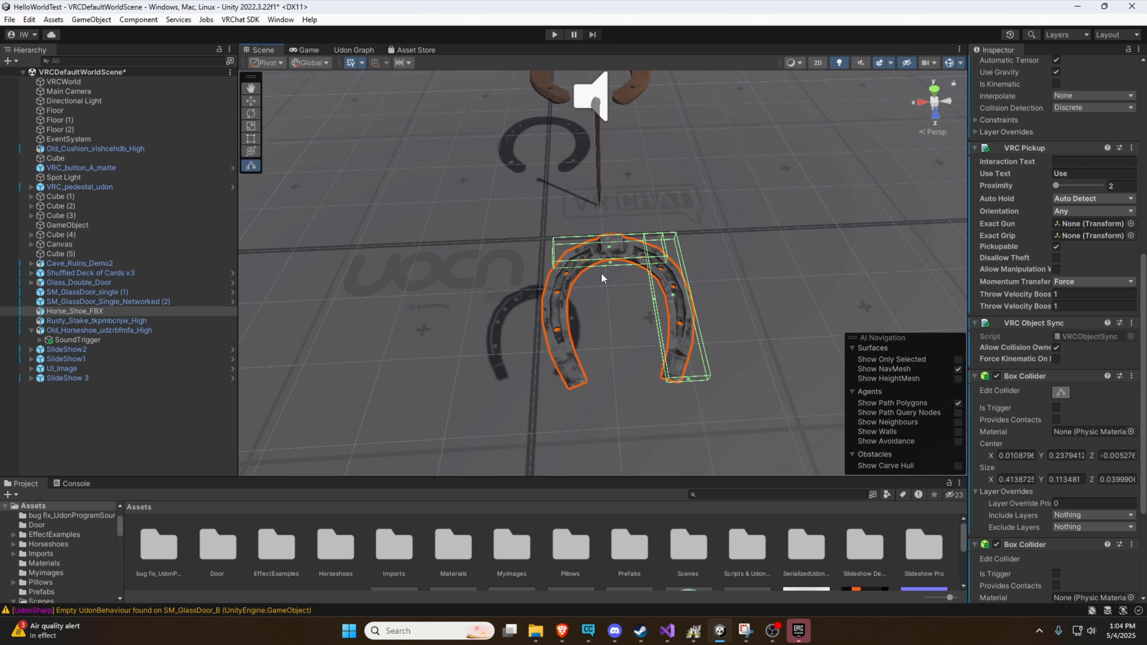
Select the rusty stake and inspect its Mesh Collider settings
{"action": "right_click_drag", "start_coordinate": [614, 193], "coordinate": [822, 184]}
{"action": "key", "text": "a"}
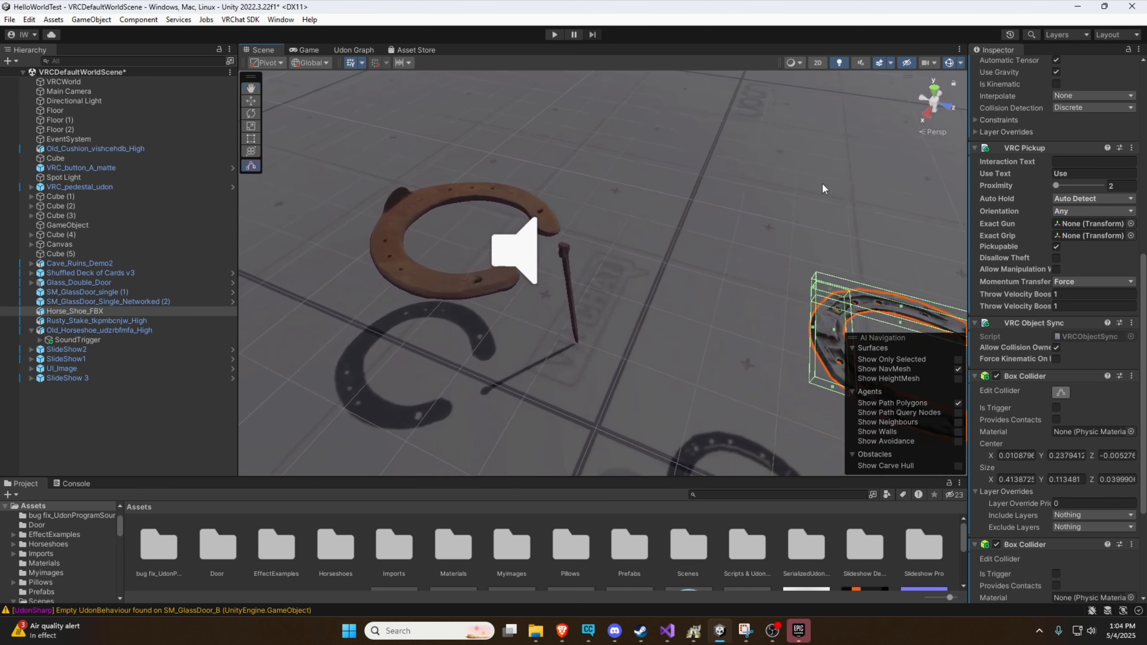
{"action": "left_click", "coordinate": [579, 269]}
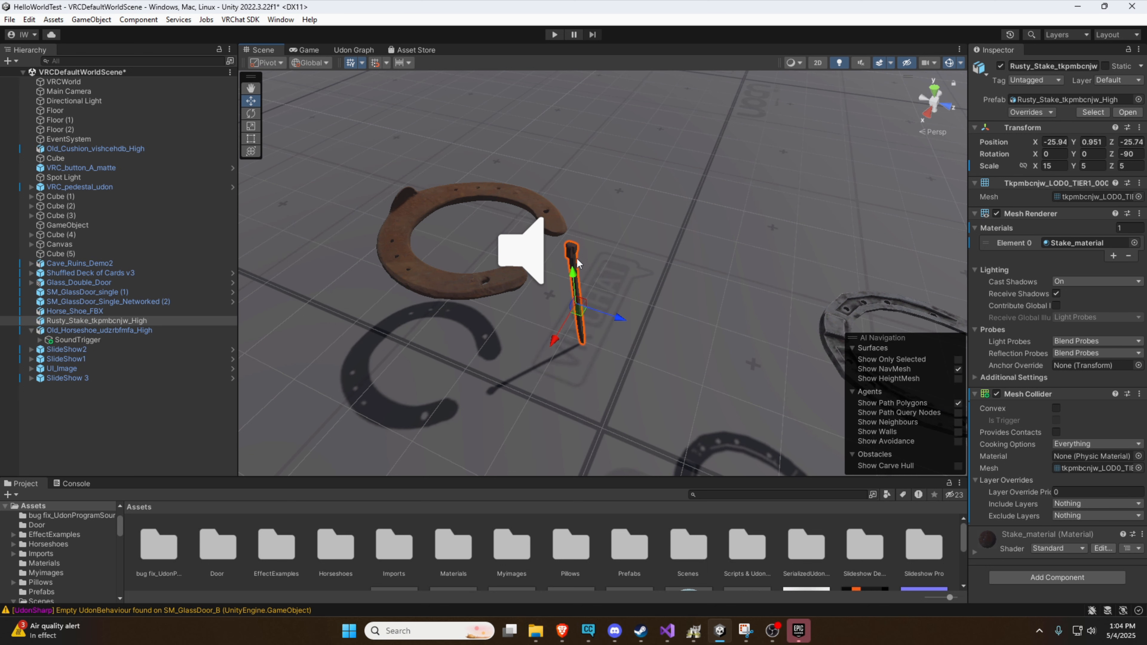
{"action": "mouse_move", "coordinate": [610, 256]}
{"action": "right_mouse_down"}
{"action": "mouse_move", "coordinate": [731, 230]}
{"action": "mouse_move", "coordinate": [622, 268]}
{"action": "right_mouse_up"}
Inspect the old horseshoe's SoundTrigger object and its trigger box collider, toggling its Mesh Renderer on and back off
{"action": "left_click", "coordinate": [605, 266]}
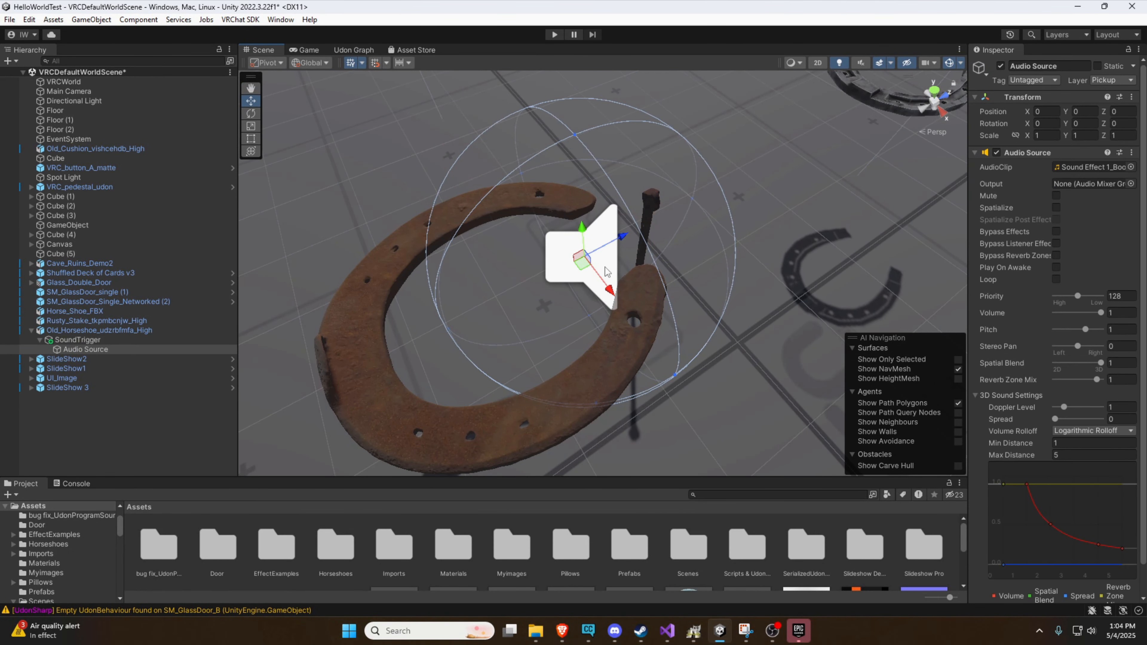
{"action": "left_click", "coordinate": [104, 340]}
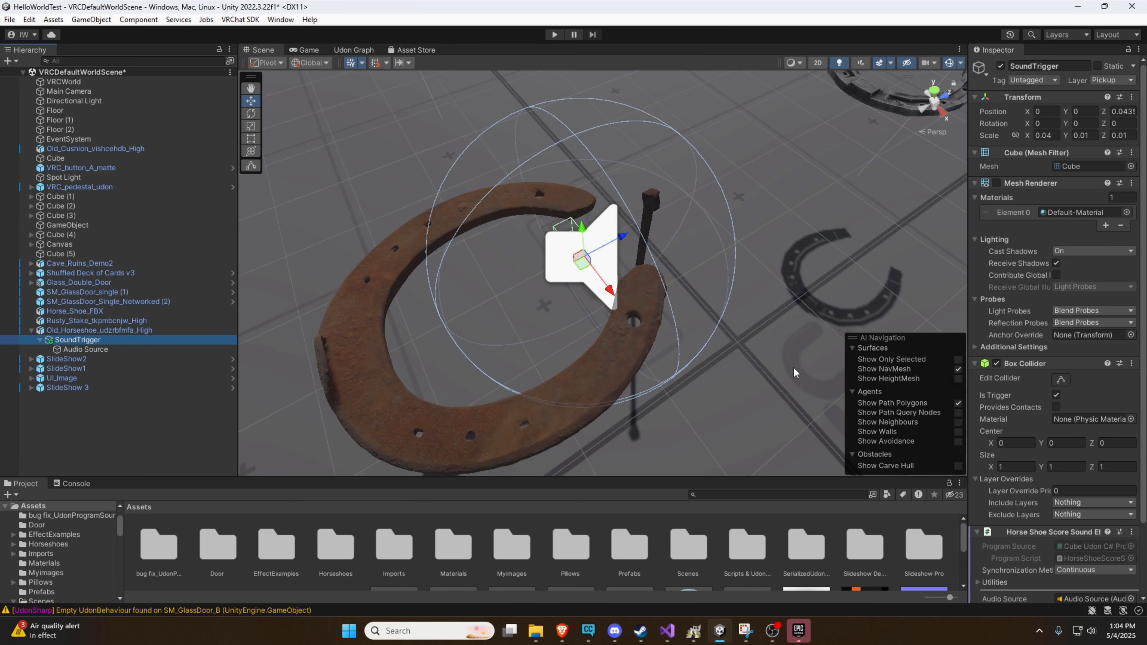
{"action": "right_click_drag", "start_coordinate": [796, 373], "coordinate": [839, 336]}
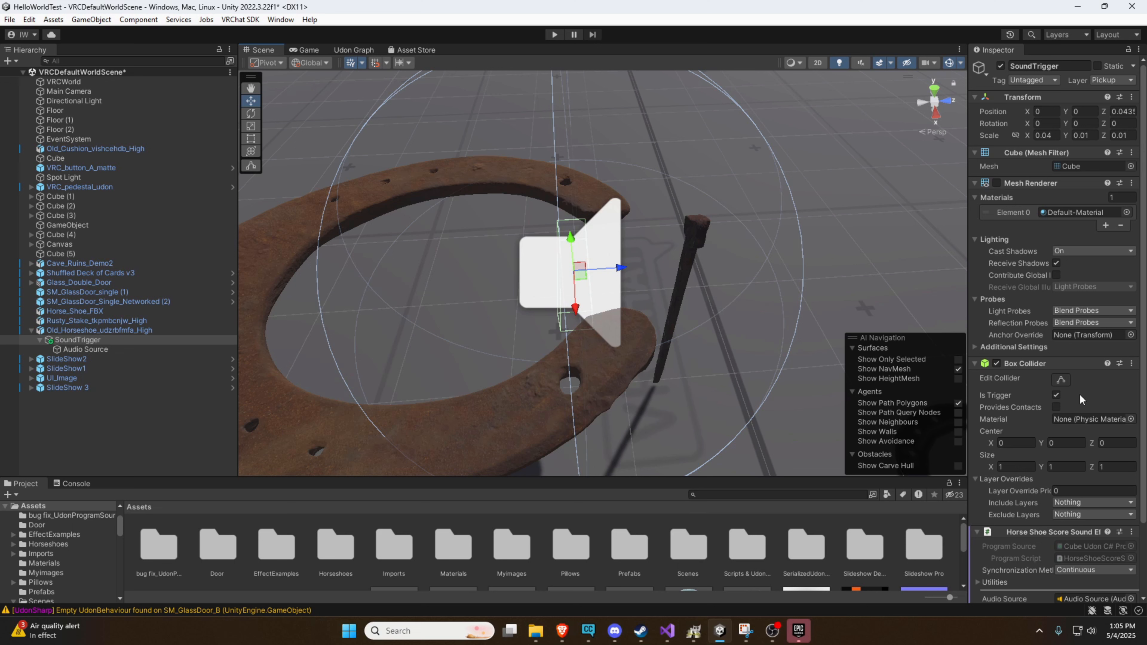
{"action": "left_click", "coordinate": [997, 183]}
{"action": "left_click", "coordinate": [996, 183]}
Open SoundTrigger's HorseShoeScoreSoundEffect script in Visual Studio, review the trigger and sound code, and return to Unity
{"action": "scroll", "coordinate": [1051, 422], "scroll_direction": "down", "scroll_amount": 3}
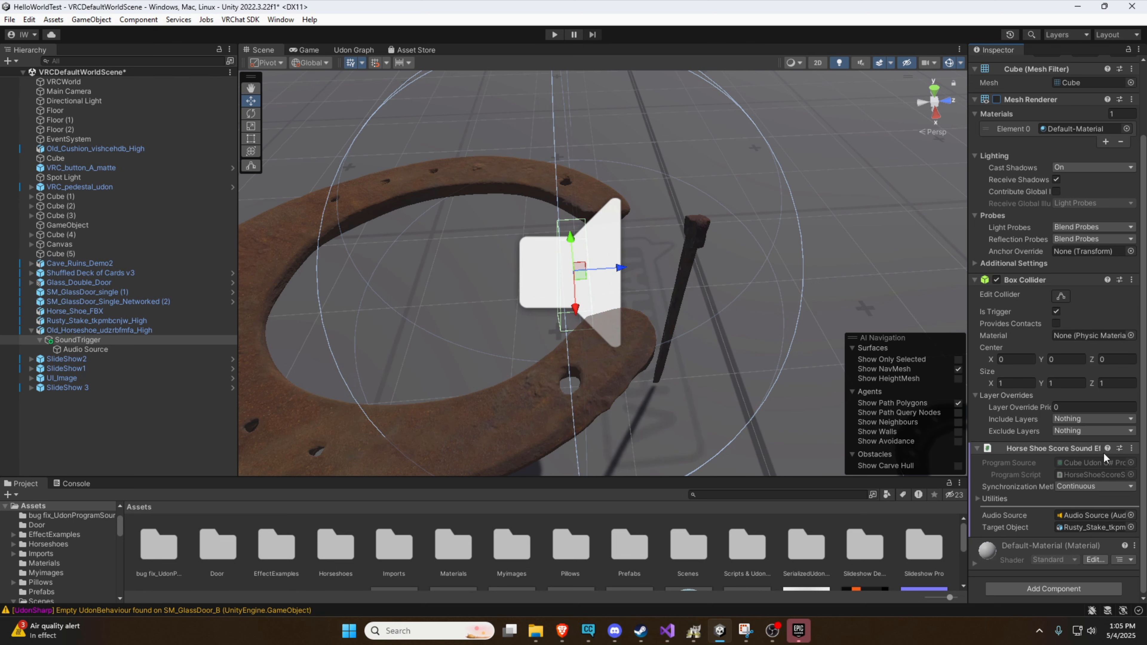
{"action": "double_click", "coordinate": [1081, 473]}
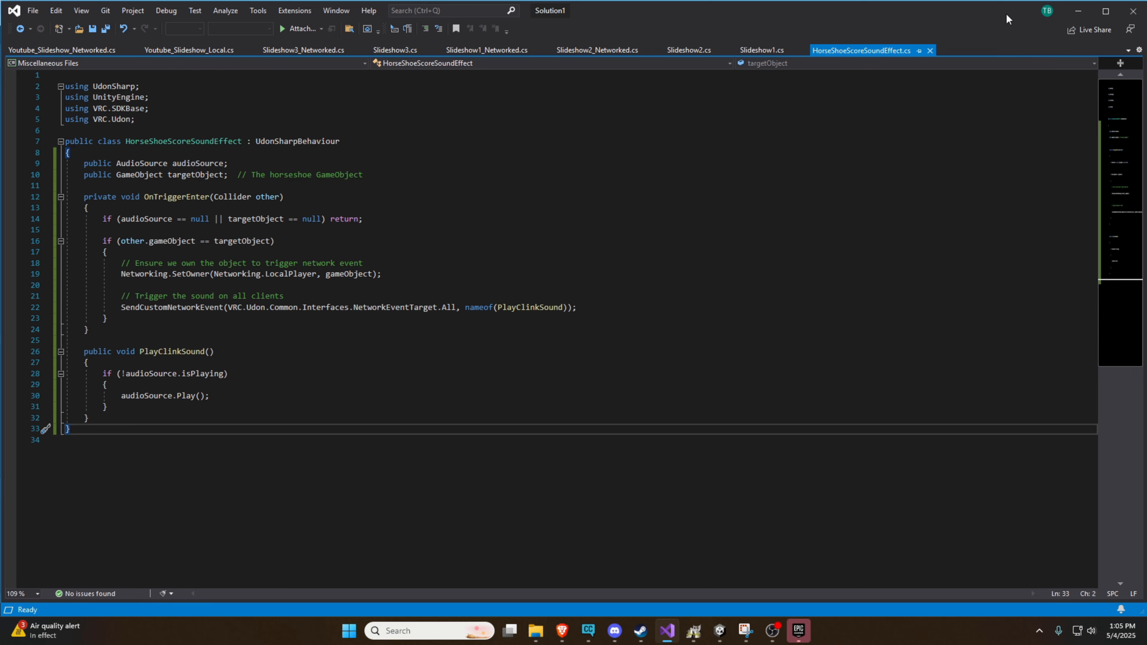
{"action": "left_click", "coordinate": [1078, 11]}
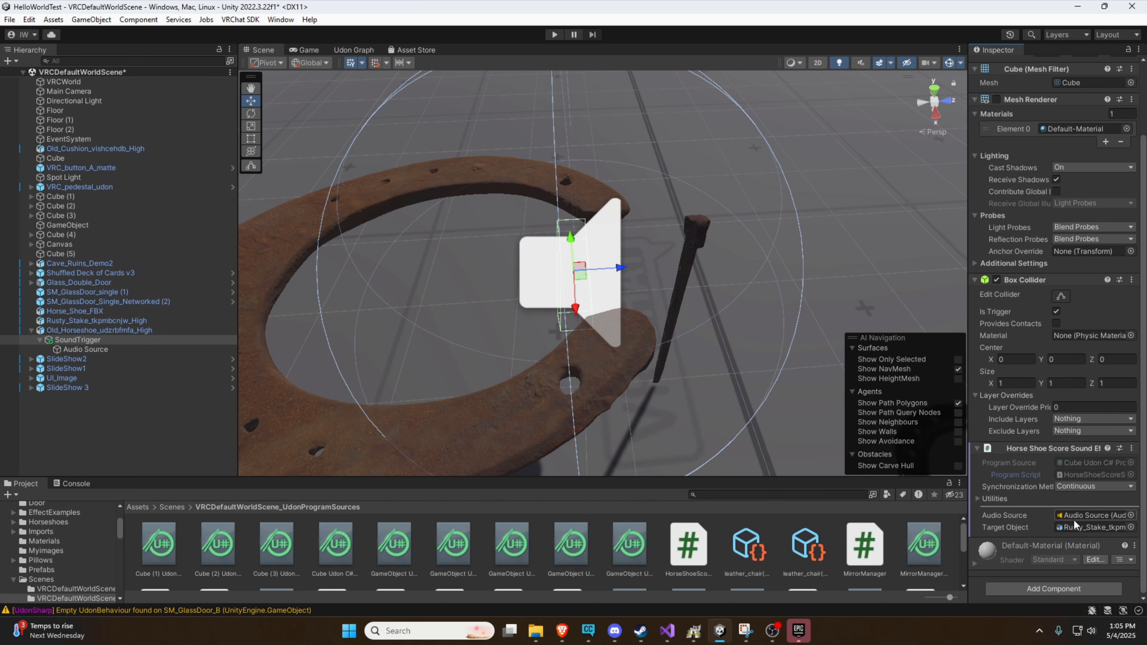
Select the Audio Source object under SoundTrigger to inspect its sound settings
{"action": "left_click", "coordinate": [97, 350]}
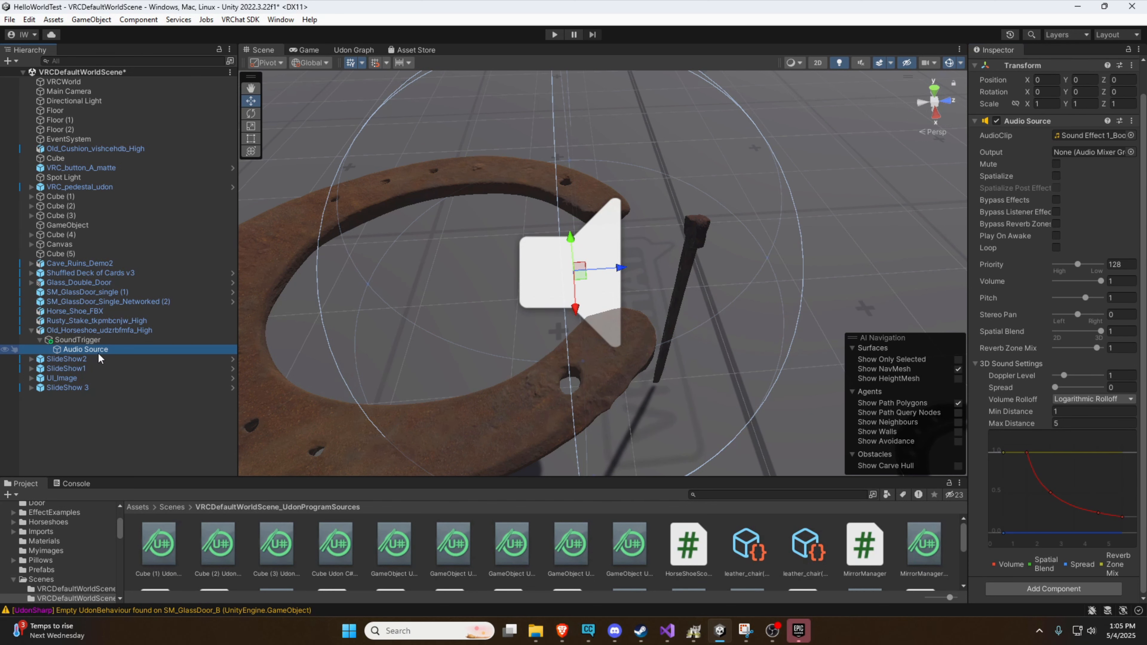